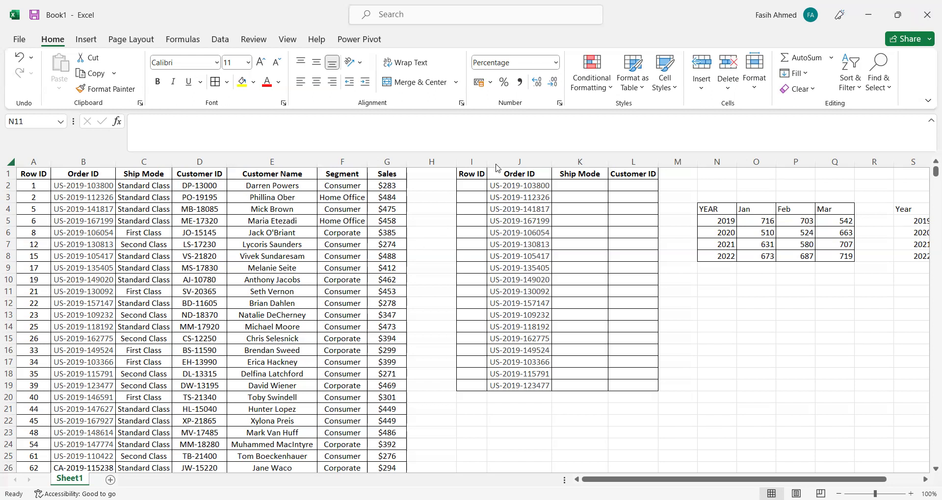
- Point out the source data headings from Row ID to Sales and the lookup table headings I1:L1
left_click(39, 173)
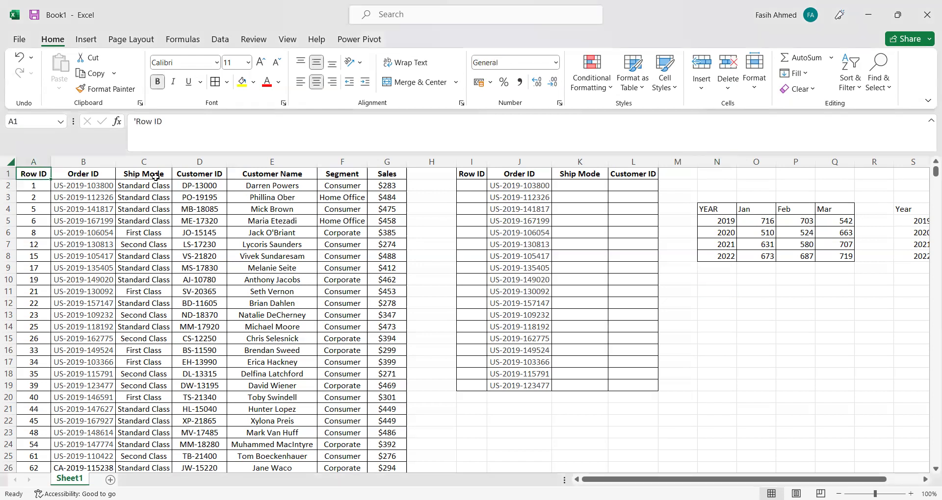
left_click(384, 175)
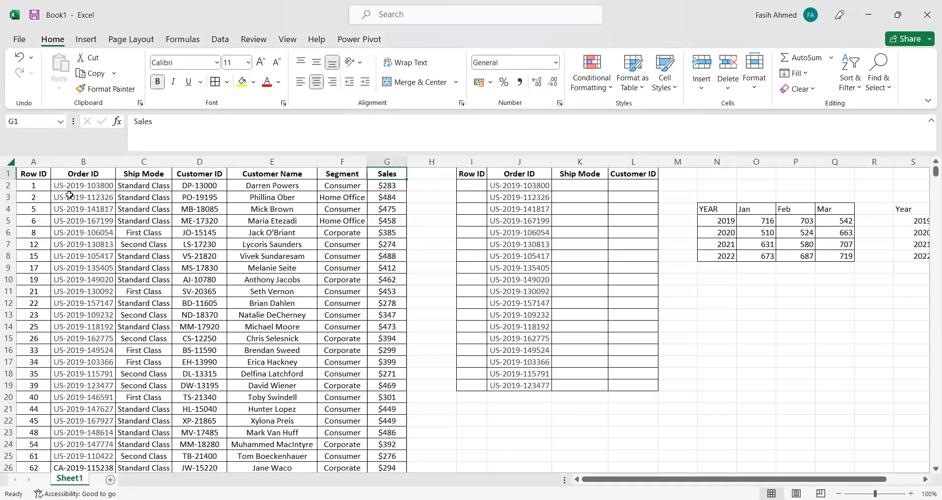
left_click(153, 177)
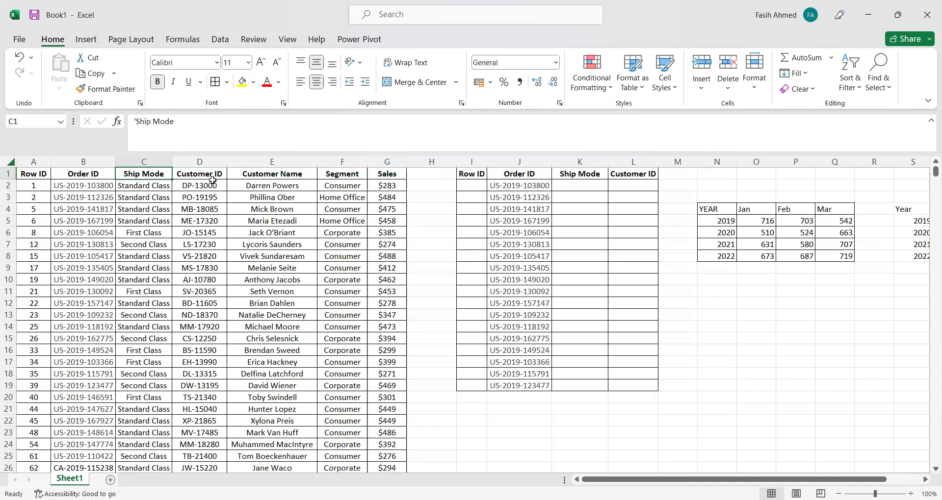
left_click(205, 177)
left_click(277, 175)
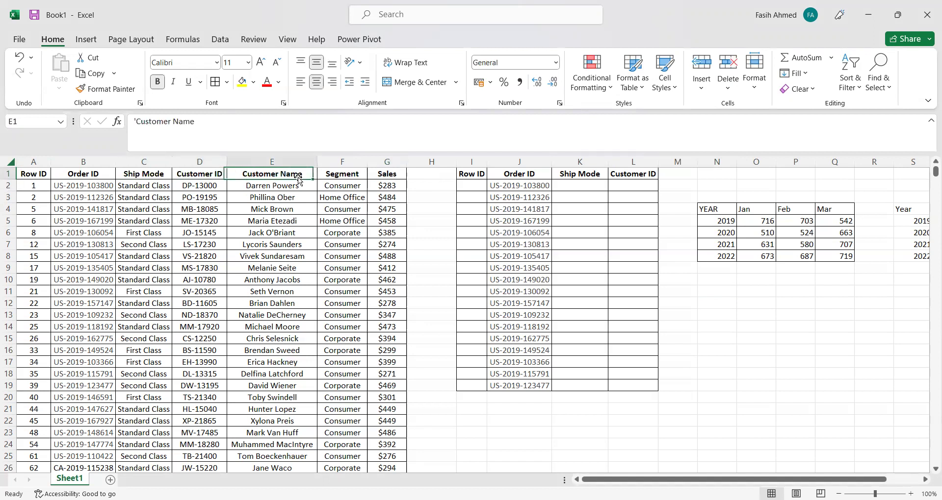
left_click(357, 175)
left_click(387, 177)
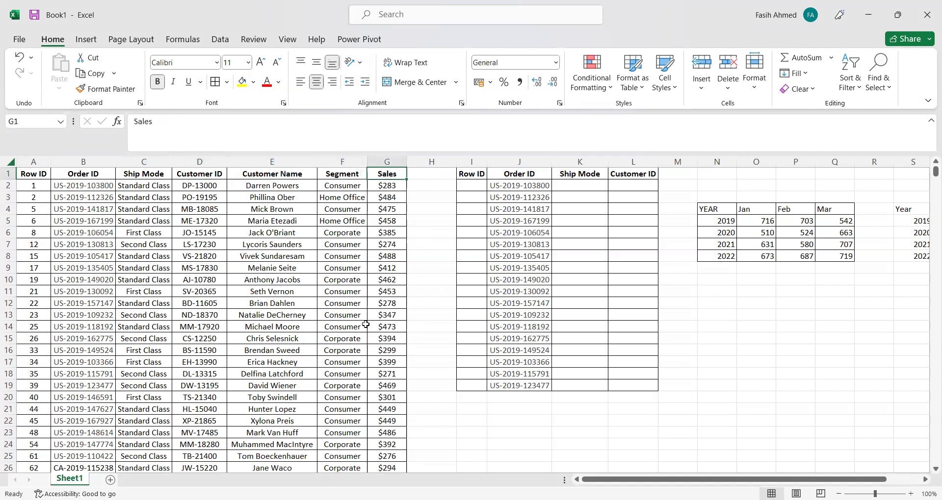
left_click_drag(472, 177, 626, 181)
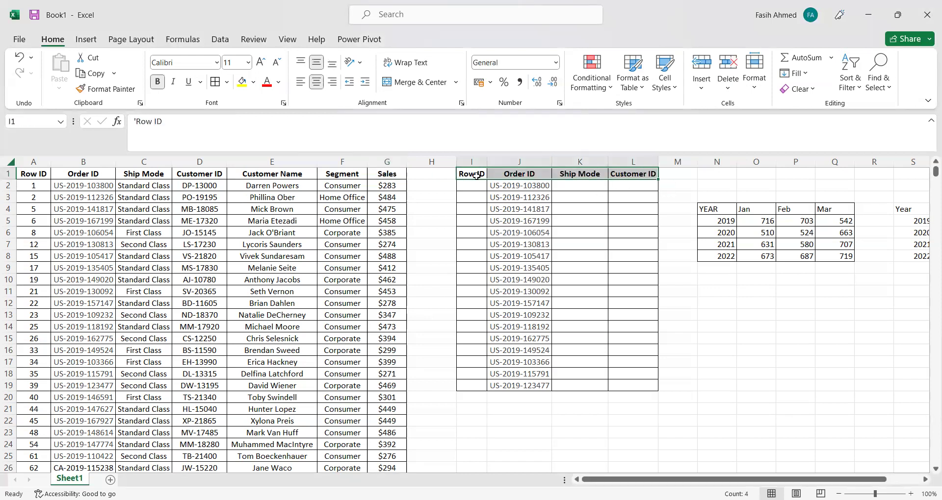
left_click(473, 188)
left_click(532, 174)
left_click(591, 178)
left_click(636, 177)
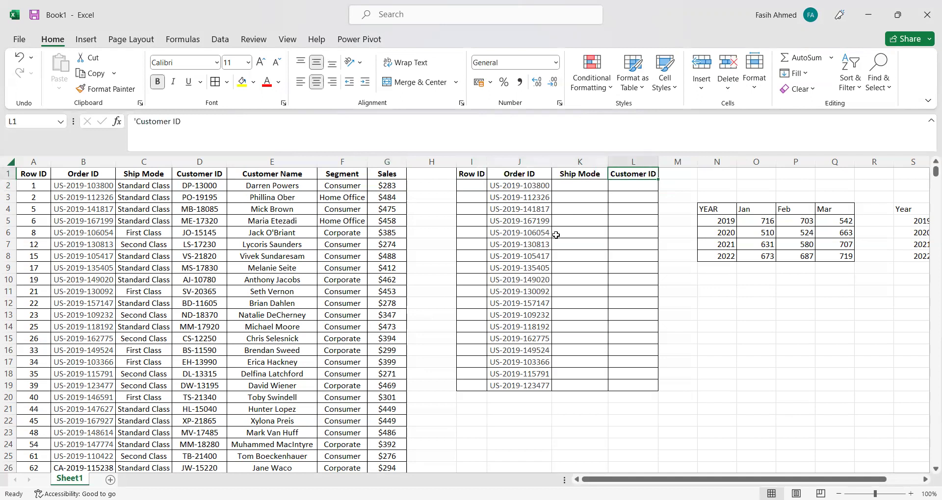
- Point out the first Order ID to look up, its empty result cells, and its source match
left_click(530, 189)
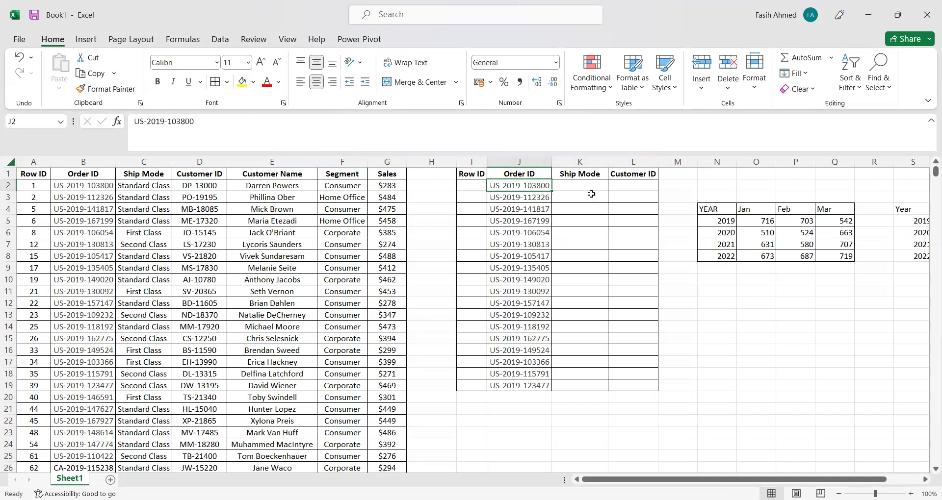
left_click(584, 186)
left_click(634, 186)
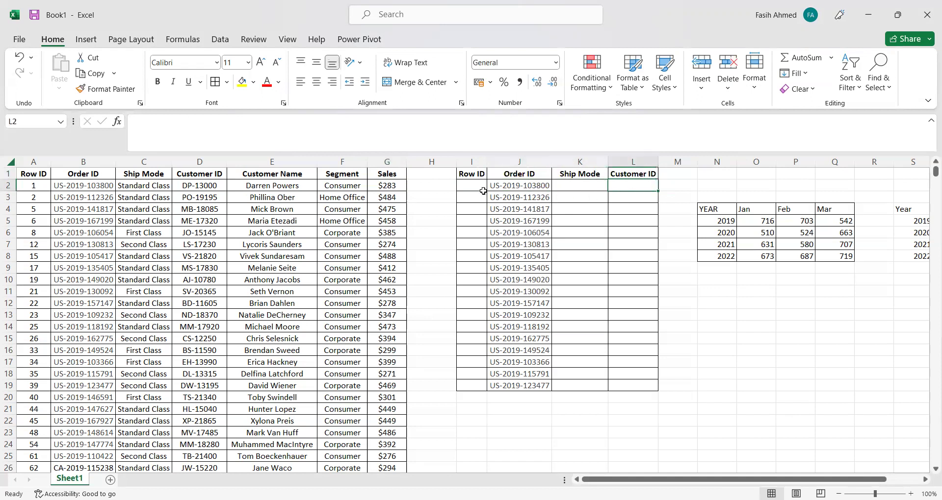
left_click(66, 186)
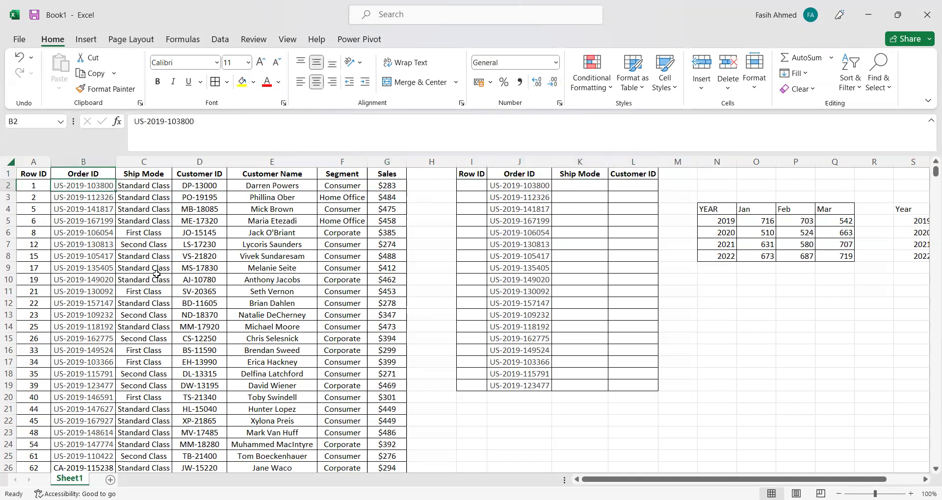
left_click(527, 186)
left_click(572, 187)
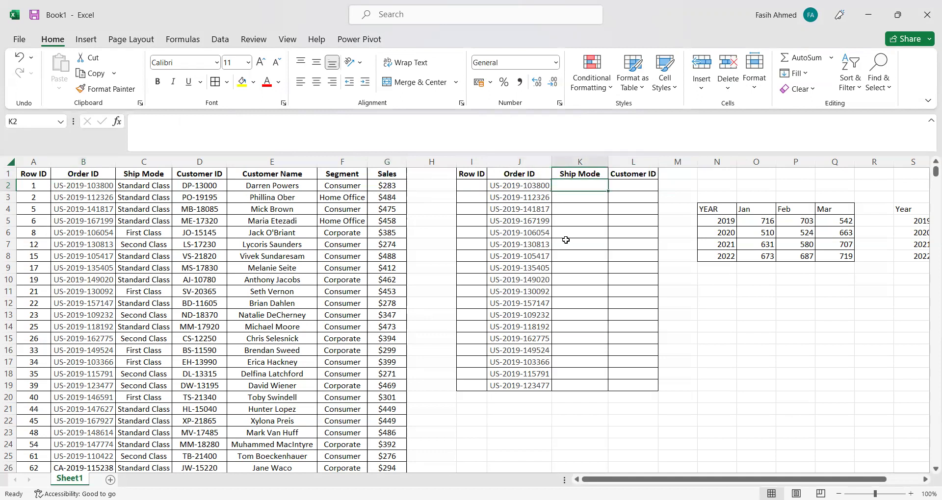
left_click(468, 186)
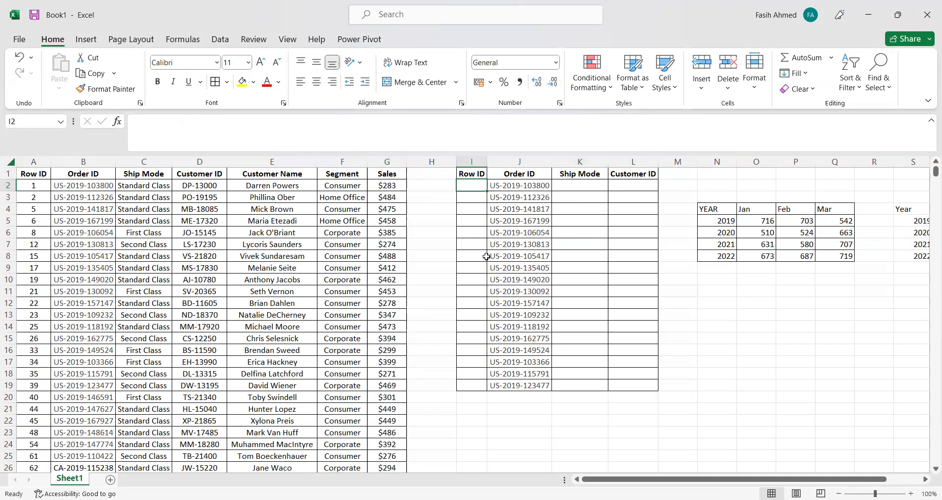
- Review the Row ID and Order ID source columns against the empty lookup result cells
left_click(30, 175)
left_click(93, 186)
left_click(34, 173)
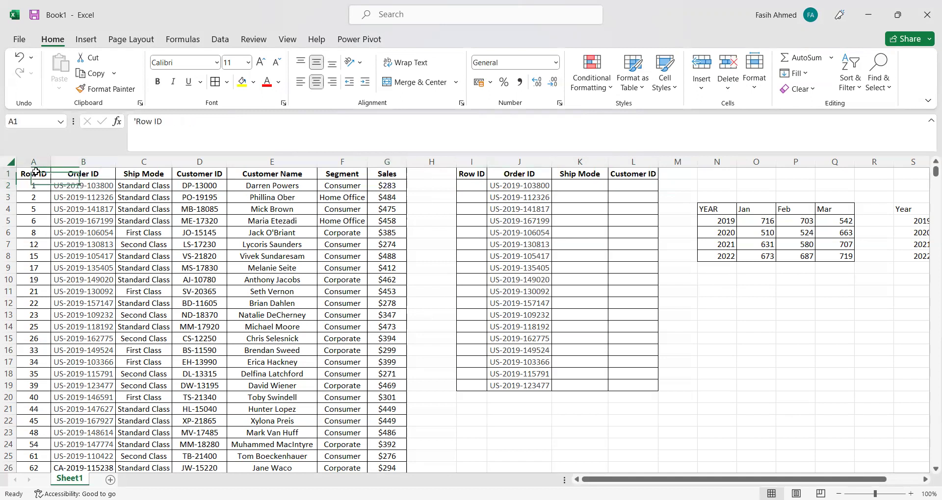
left_click(28, 161)
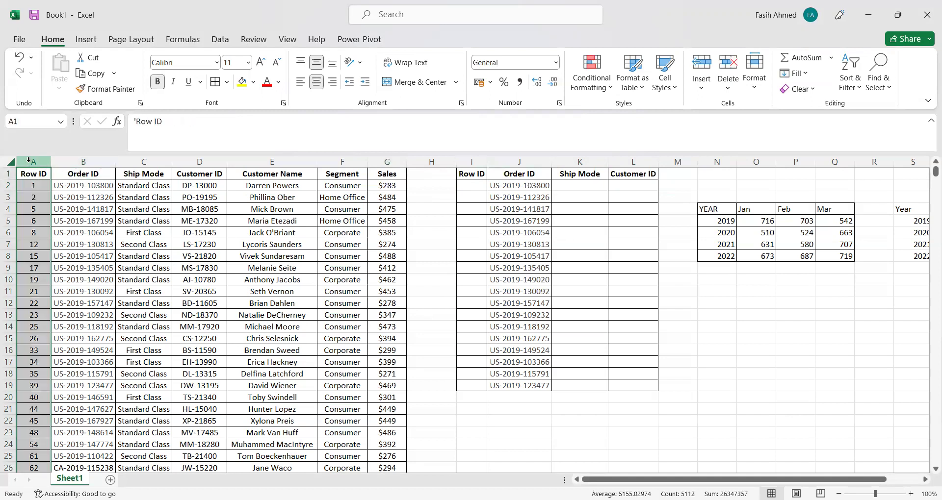
left_click(98, 161)
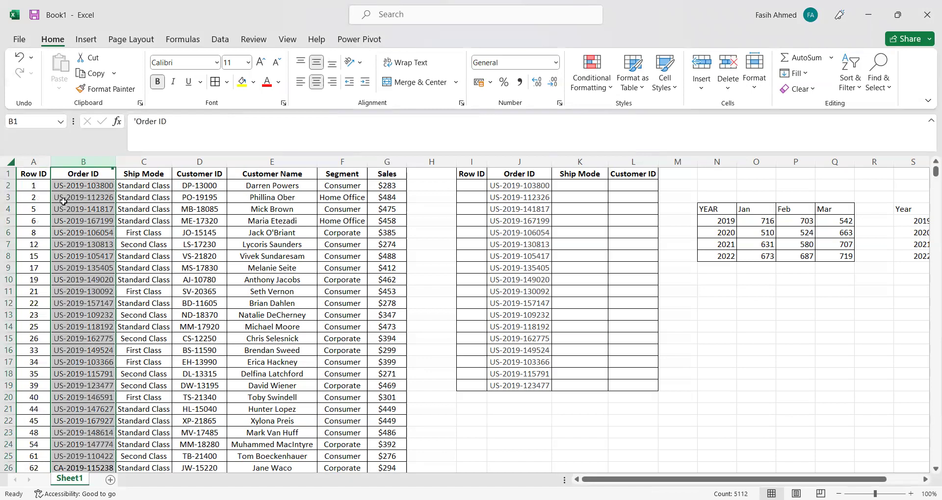
left_click(72, 188)
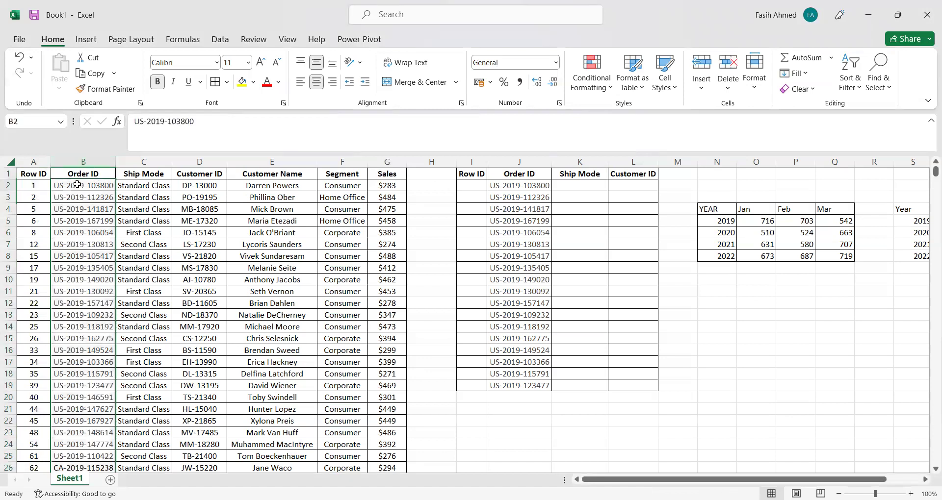
left_click(29, 185)
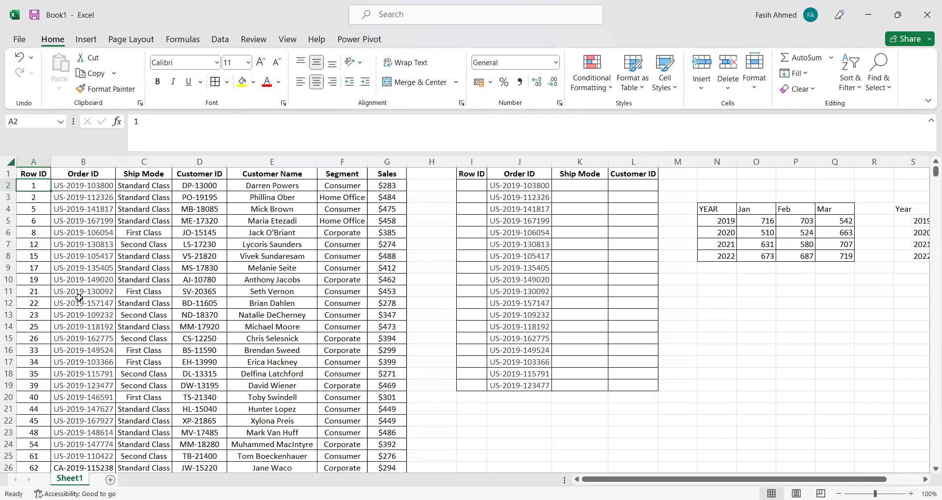
left_click(497, 196)
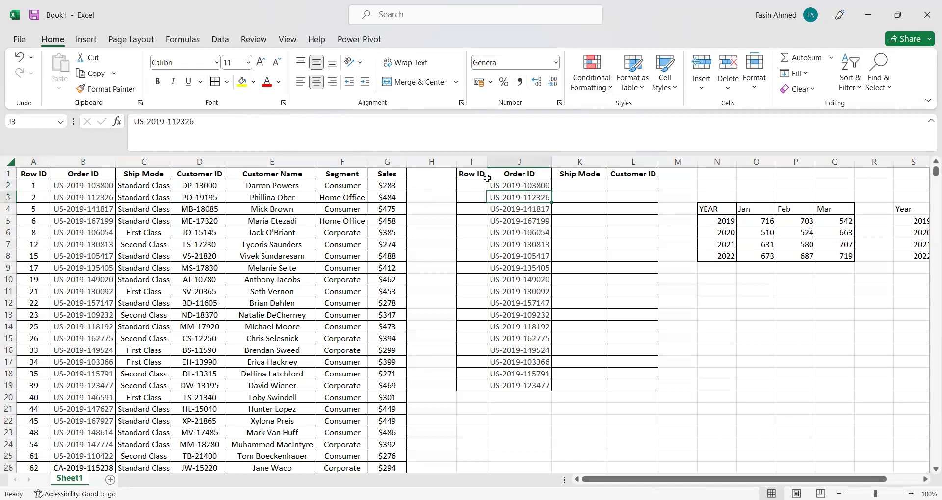
left_click(471, 185)
left_click(521, 185)
left_click(569, 186)
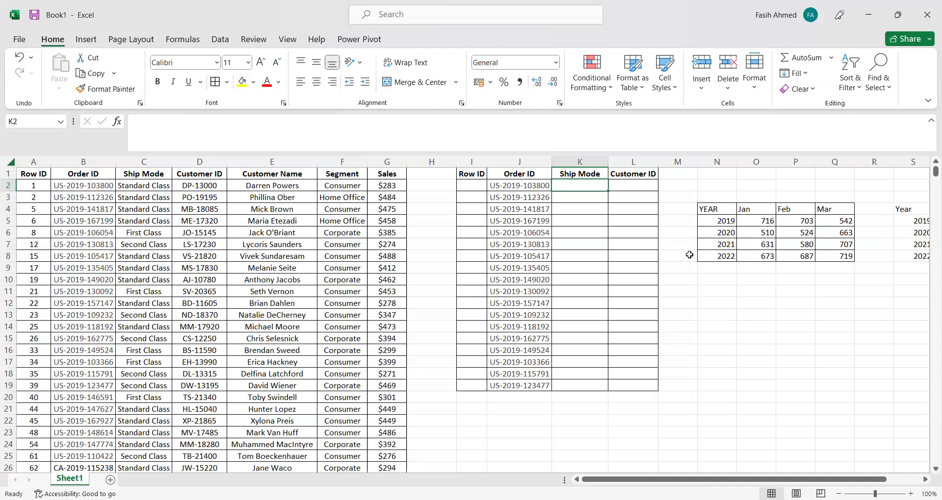
- Add the notes 'index' in M13 and 'match' in M14, then begin =INDEX( in N10
left_click(697, 314)
type("i")
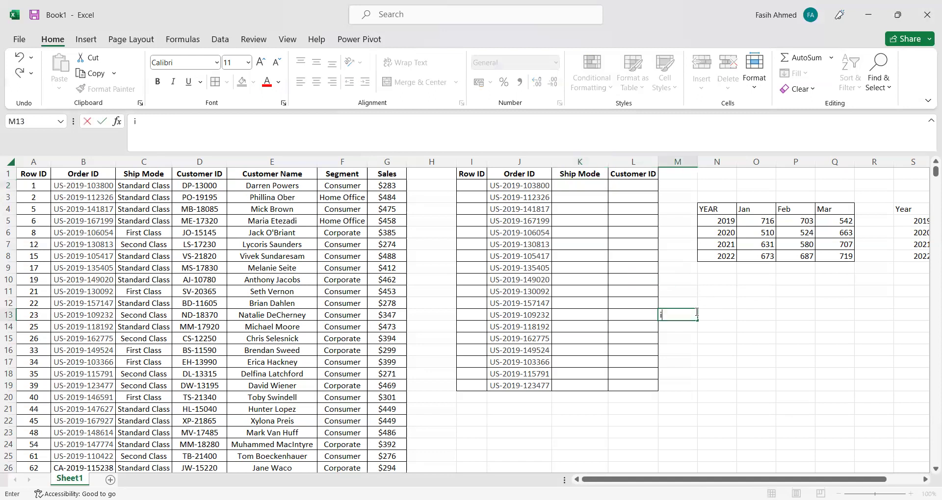
type("ndex")
key("Return")
type("match")
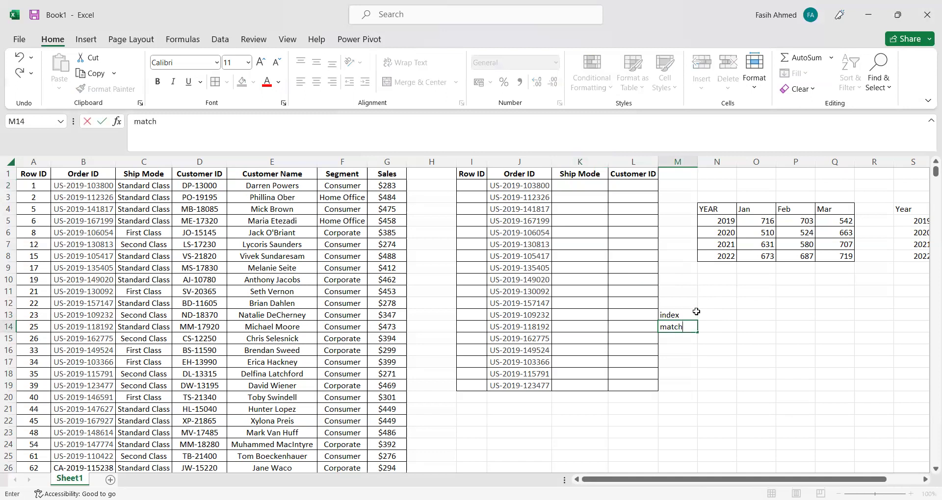
key("Return")
key("Up")
key("Up")
key("Right")
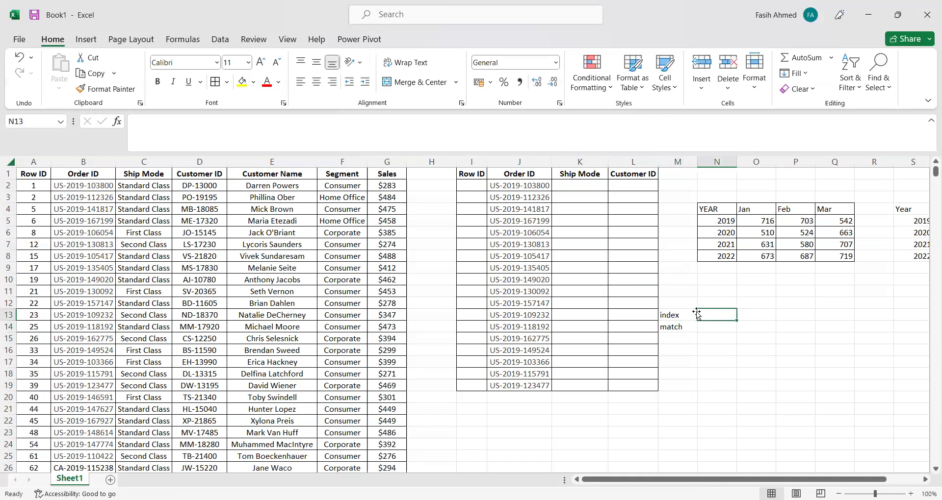
left_click(708, 283)
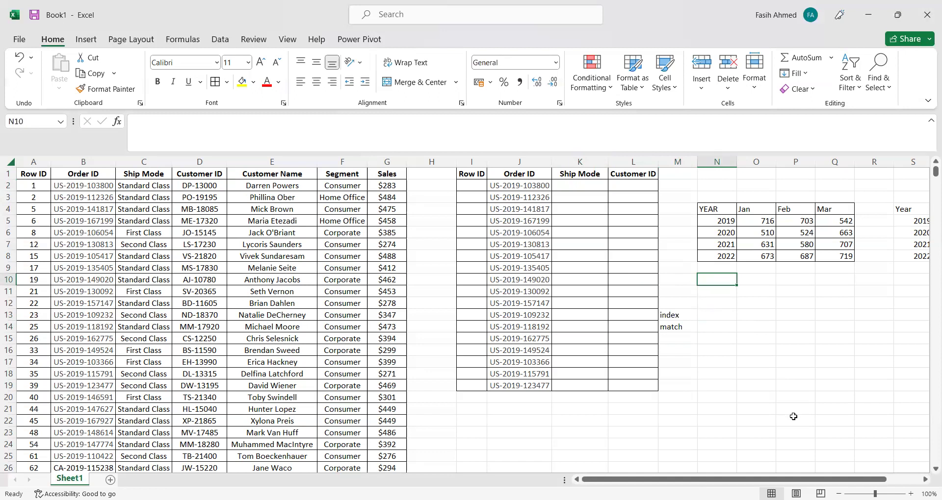
type("=")
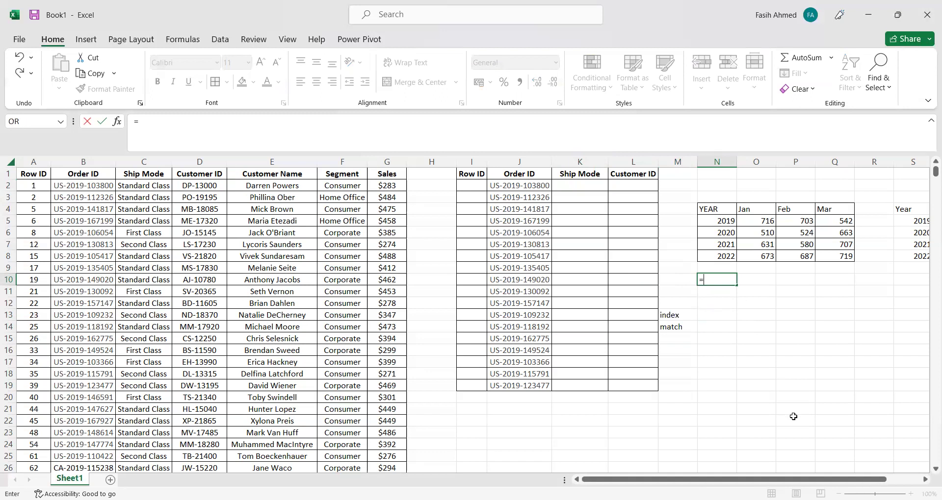
type("INDEX(")
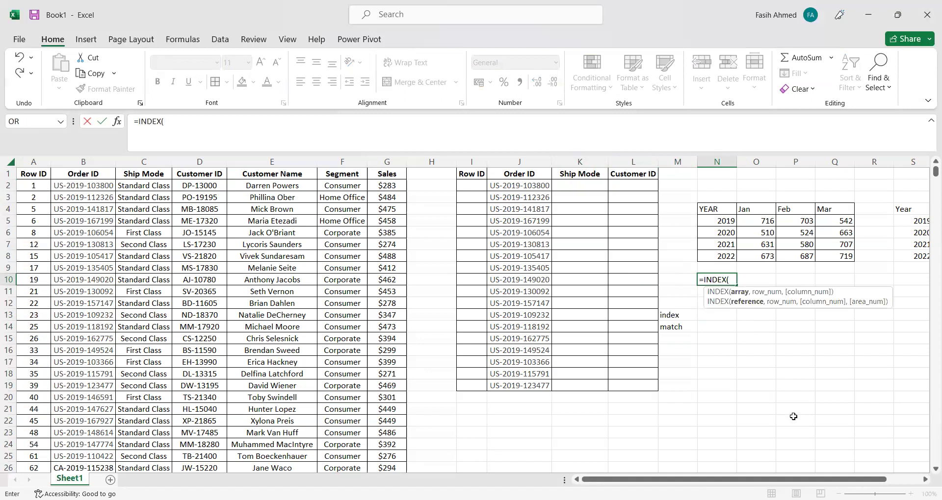
- Complete N10 as =INDEX(N5:N8,2) so it returns the year 2020
left_click(723, 223)
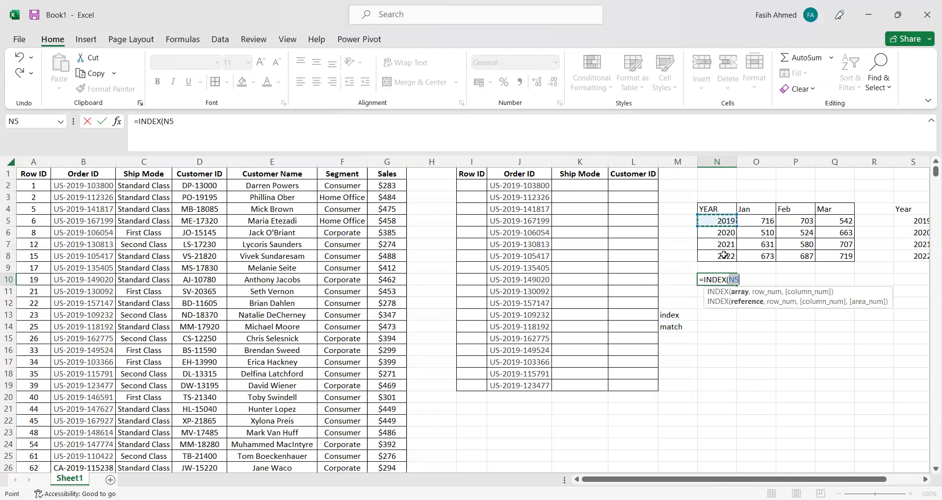
left_click_drag(723, 255, 724, 256)
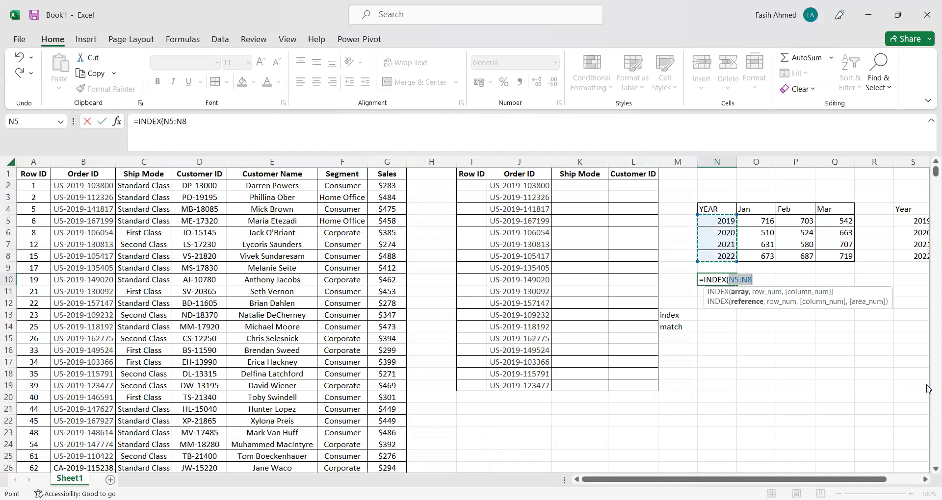
type(",")
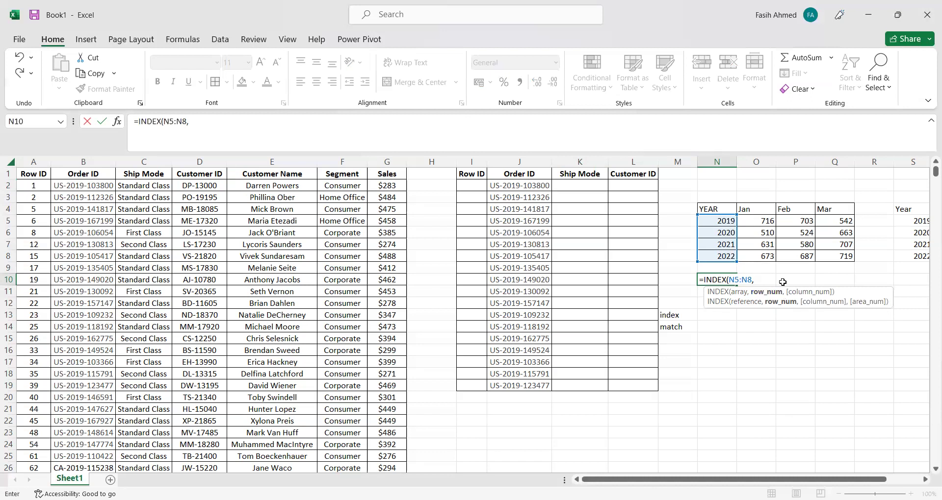
type("2")
type(",1")
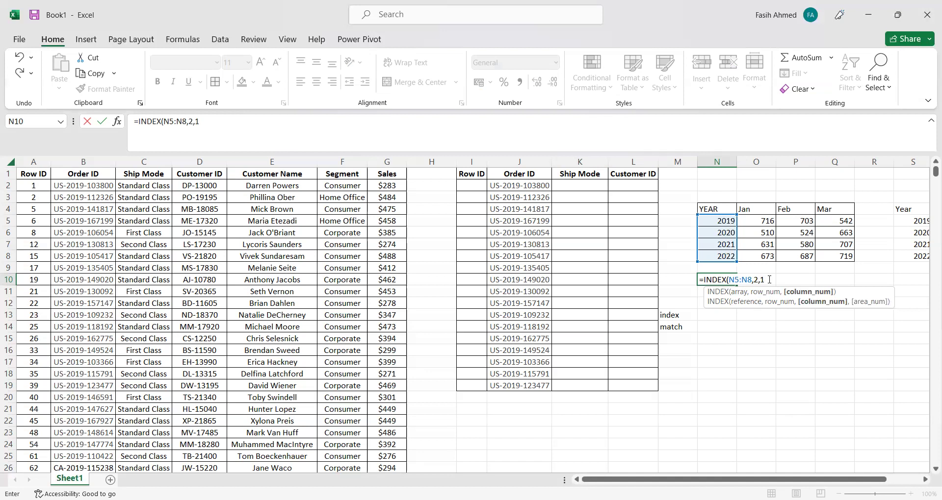
key("BackSpace")
key("BackSpace")
type(")")
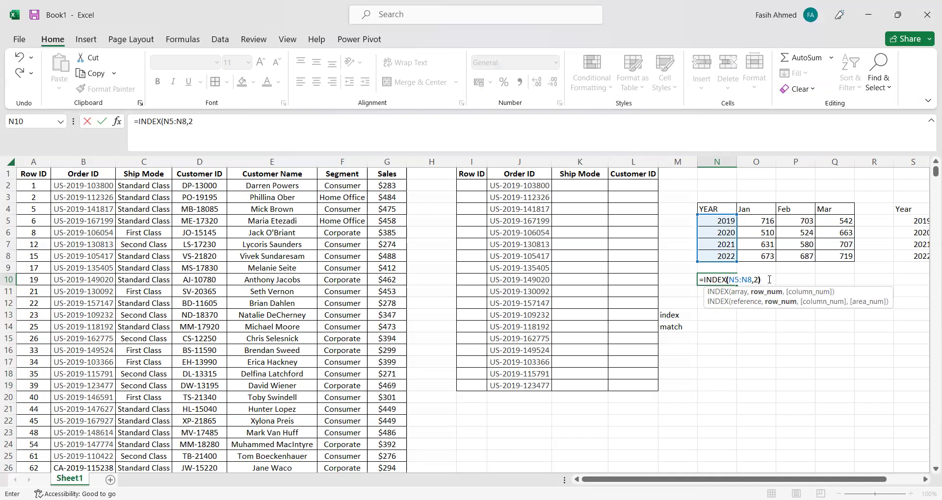
key("Return")
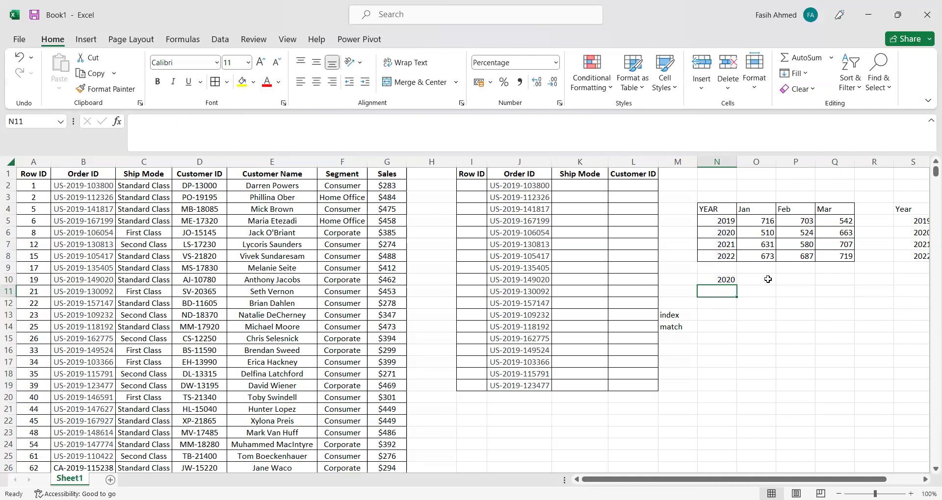
left_click(725, 281)
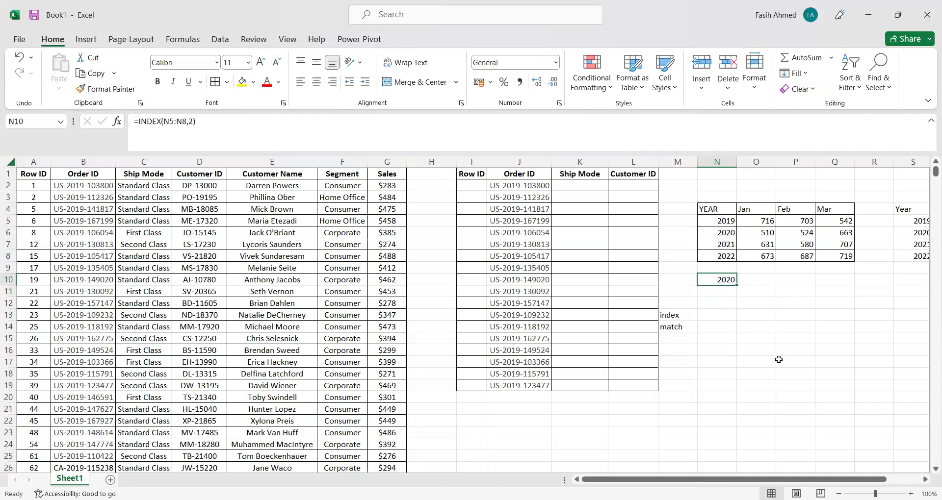
- Change N10 to =INDEX(N5:O8,2,2) so it returns 510, the January 2020 figure
key("F2")
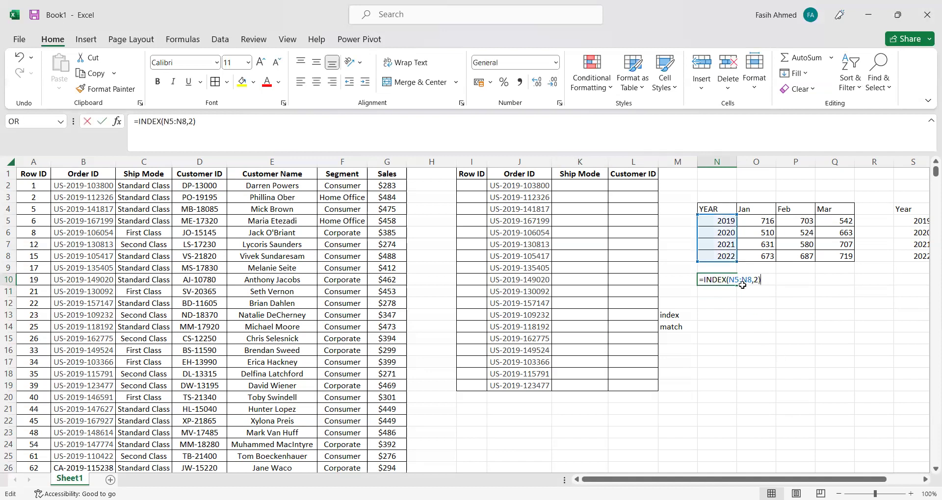
left_click_drag(740, 281, 751, 281)
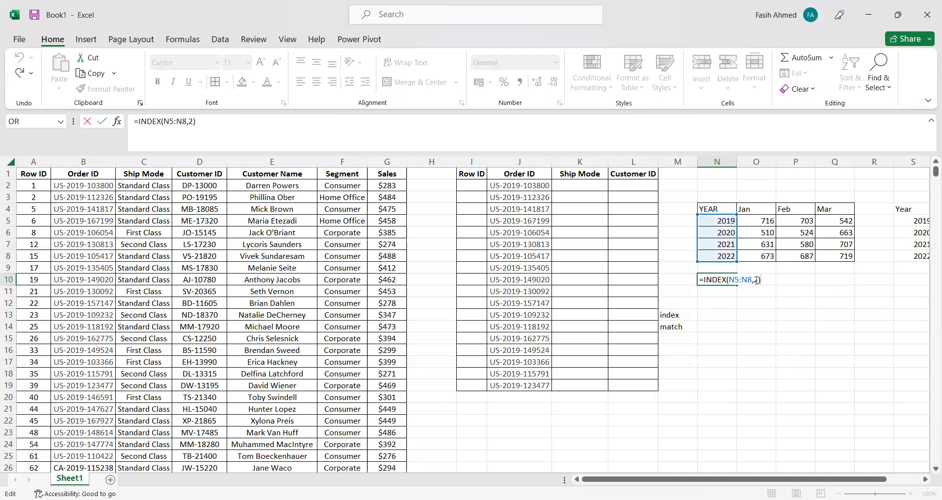
left_click(757, 280)
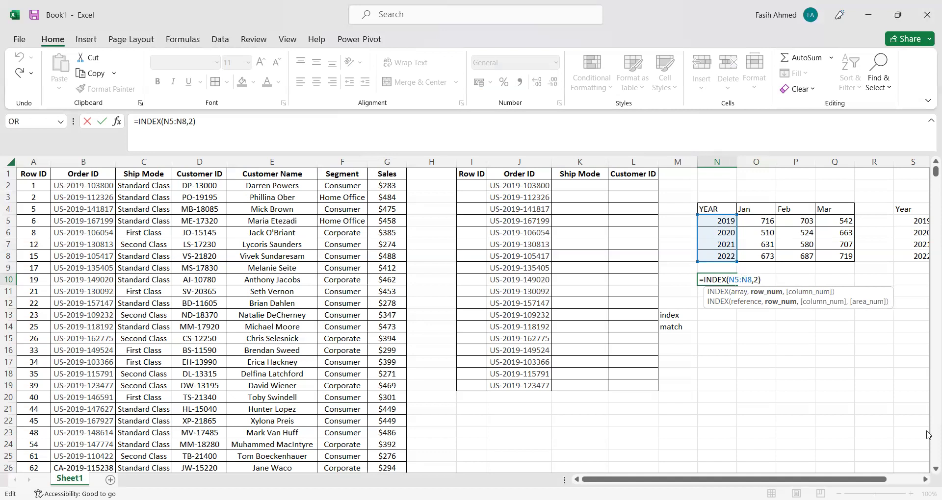
key("Left")
key("Left")
key("Left")
key("shift+Left")
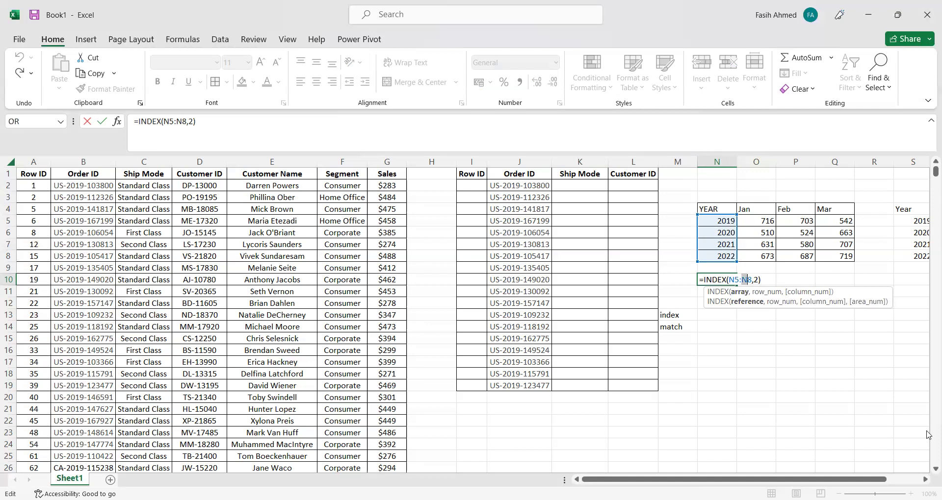
type("O")
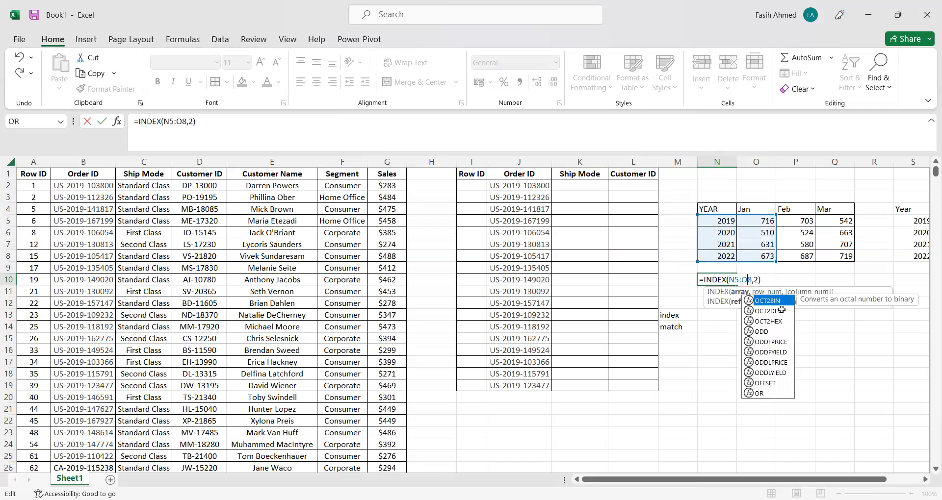
key("Right")
key("Right")
key("Delete")
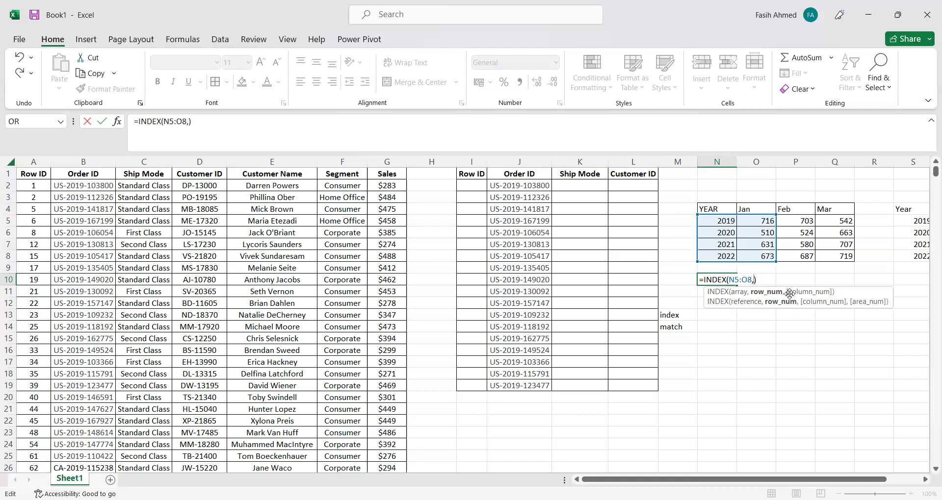
type("2,")
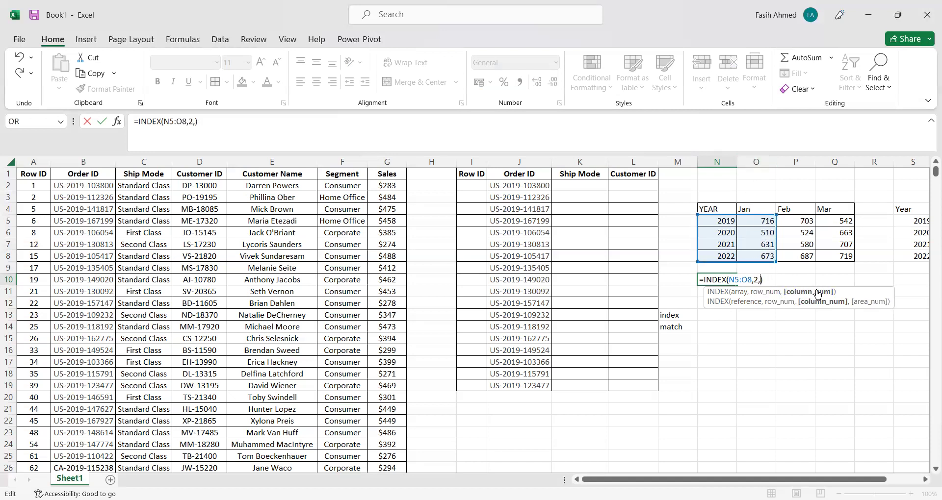
type("2")
key("Return")
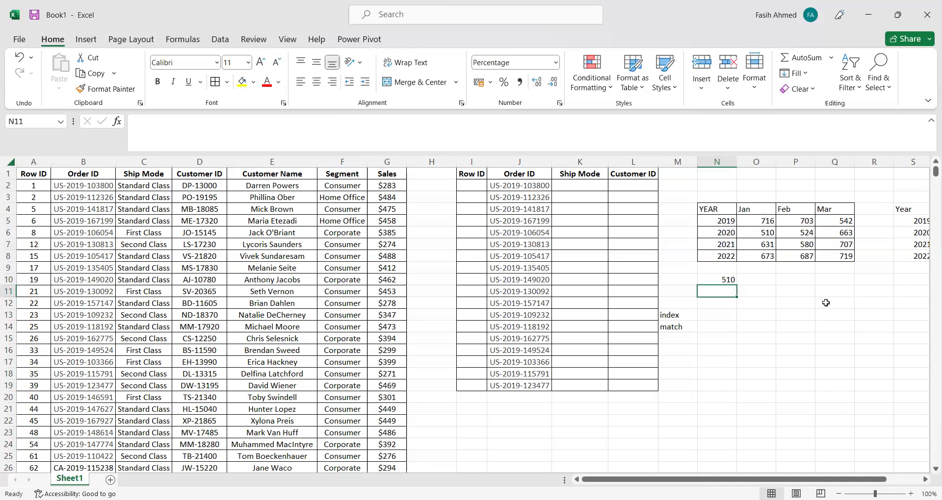
left_click(726, 279)
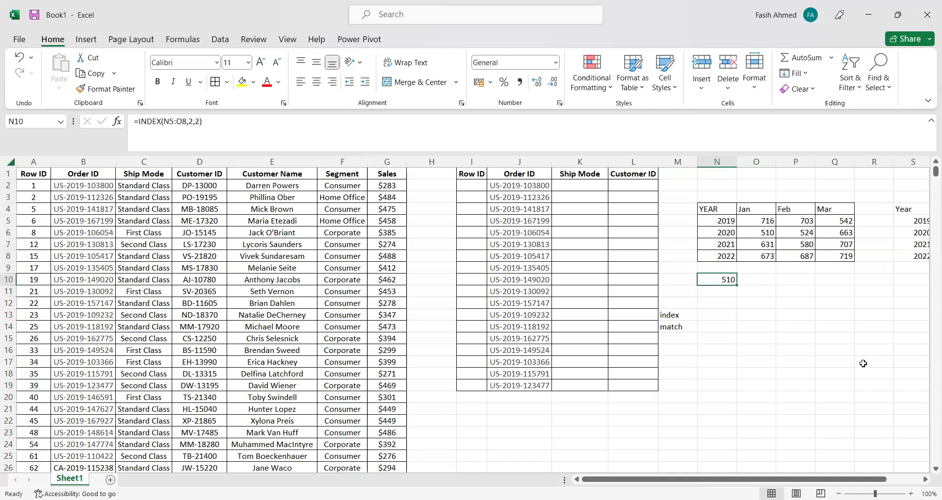
left_click(756, 305)
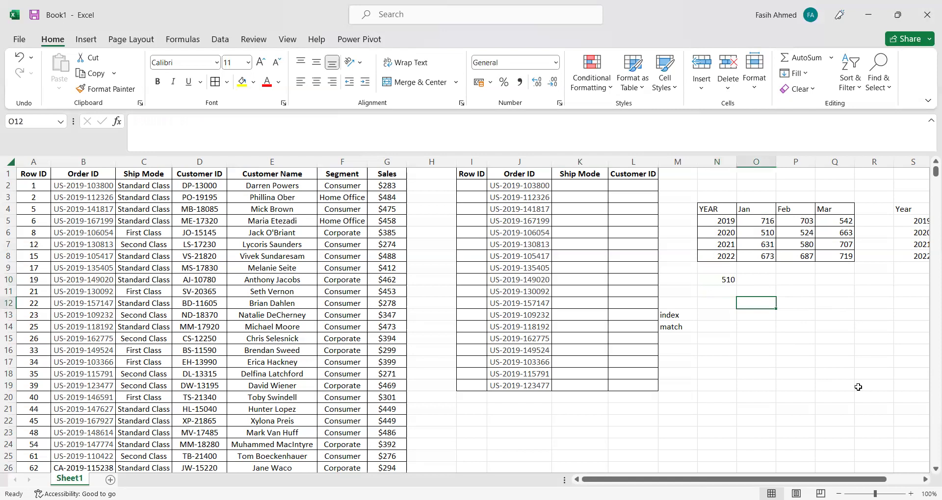
- Enter =MATCH("2020",N5:N8,0) in O12, which returns #N/A
type("=")
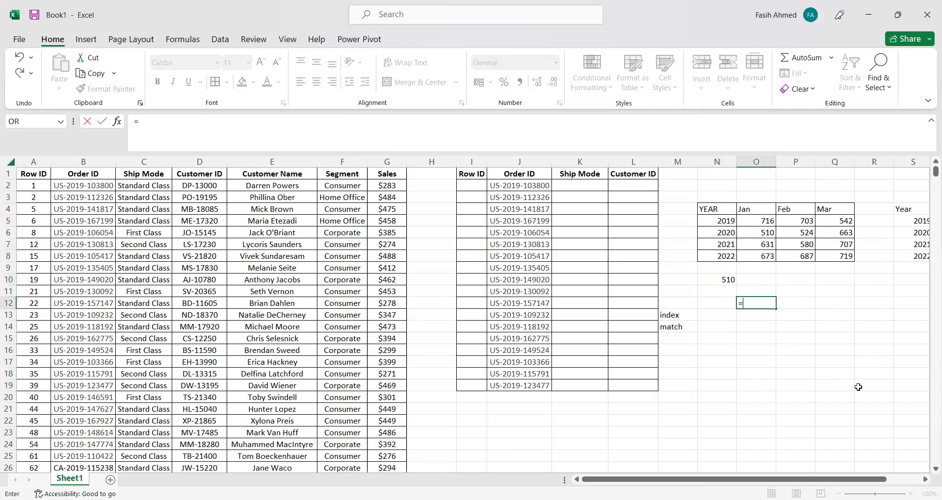
type("mat")
key("Tab")
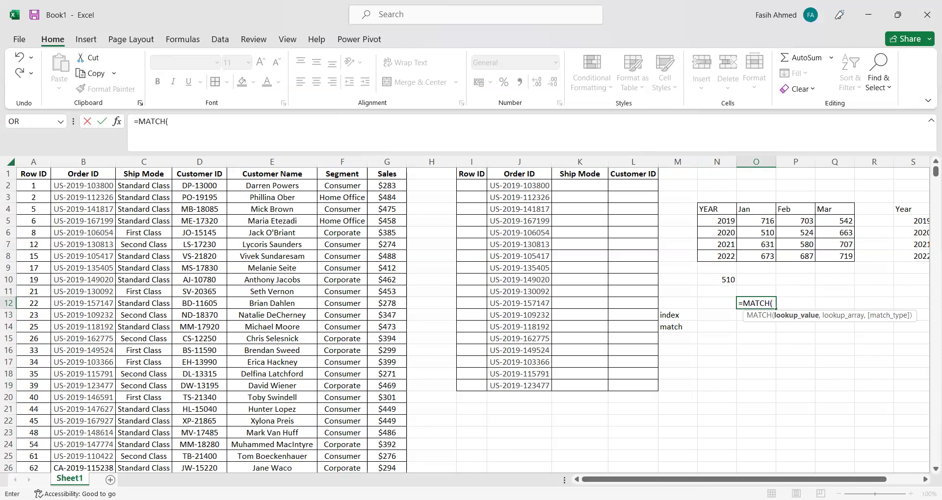
type("\"202")
type("0\"")
type(",")
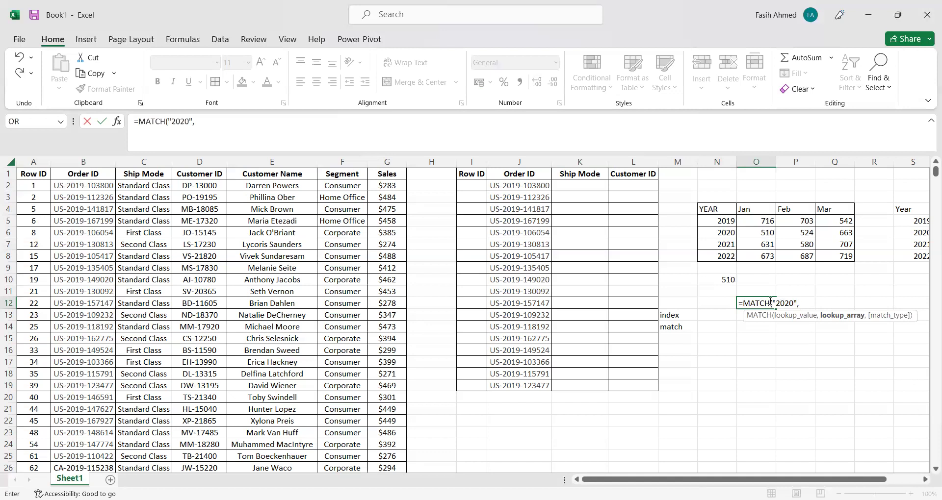
left_click(723, 222)
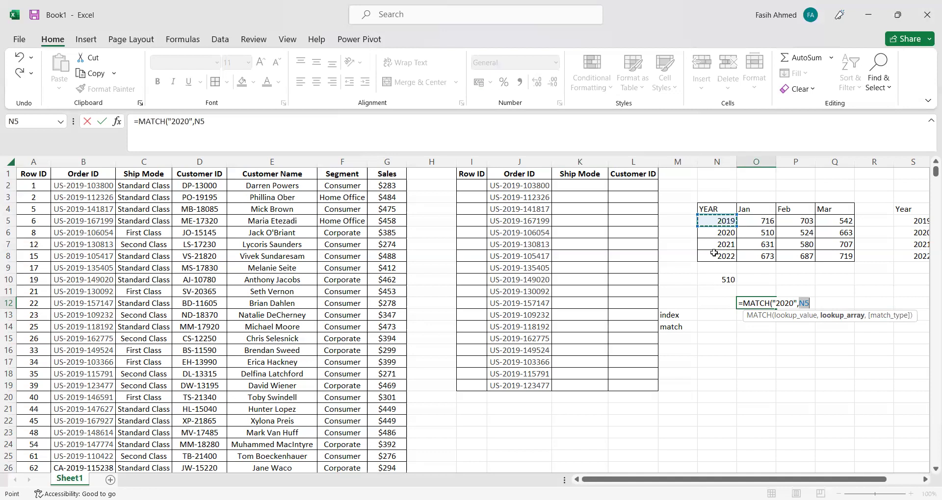
left_click(713, 253, "shift")
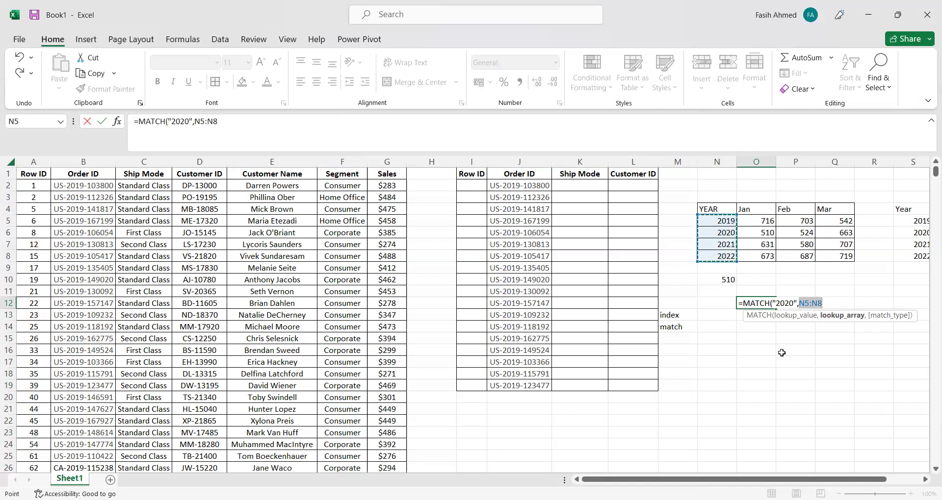
type(",")
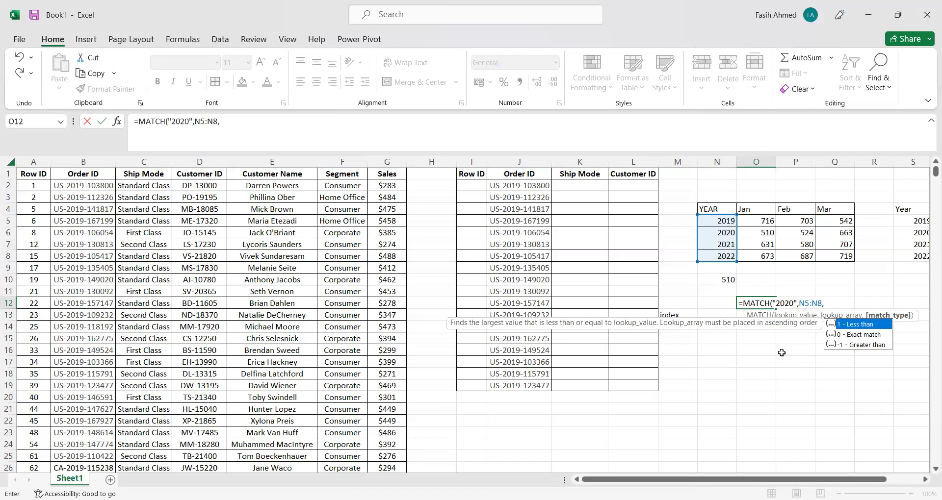
type("0")
key("Return")
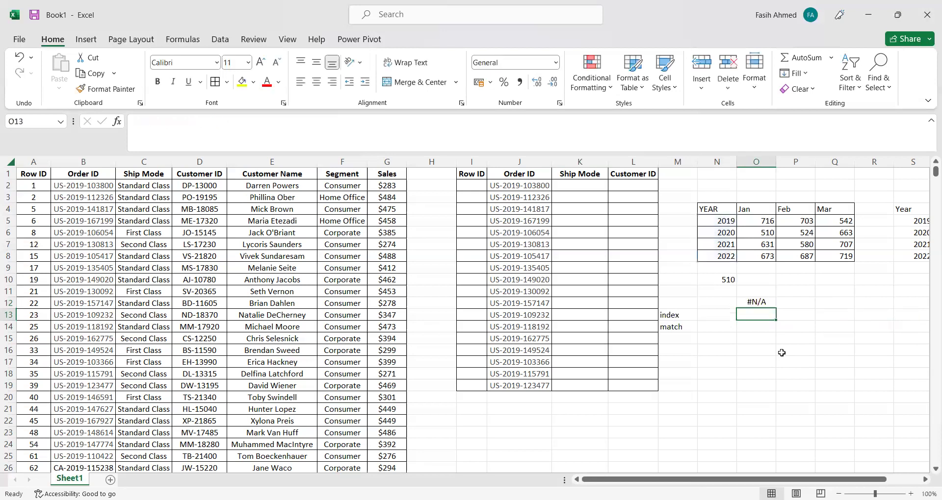
key("Up")
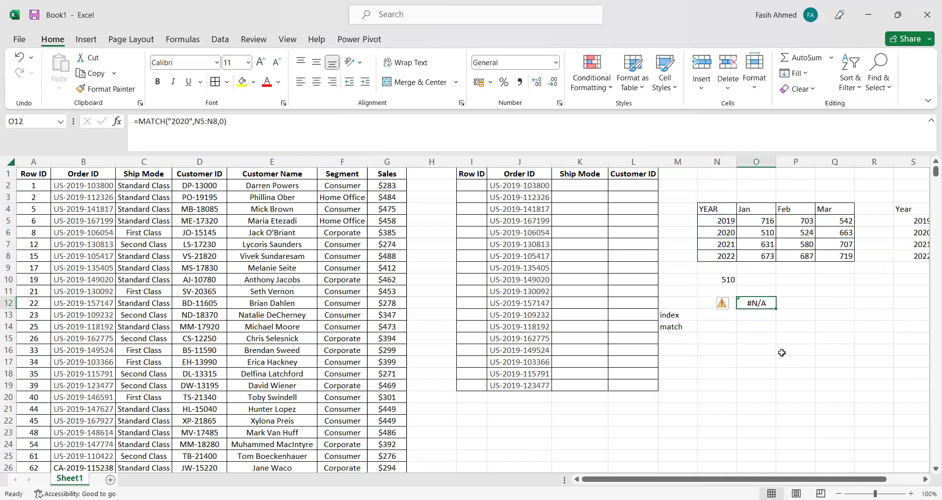
- Remove the quotes so O12 reads =MATCH(2020,N5:N8,0) and returns 2
key("F2")
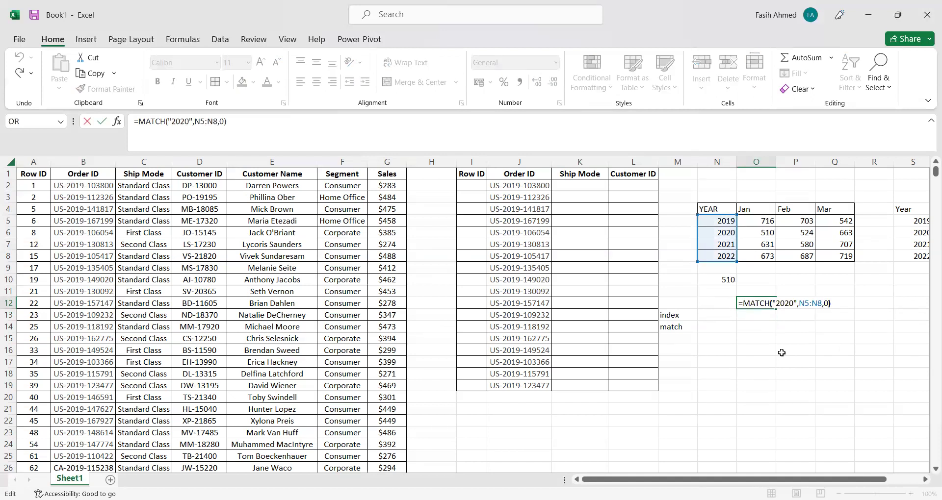
key("BackSpace")
type("0")
key("Delete")
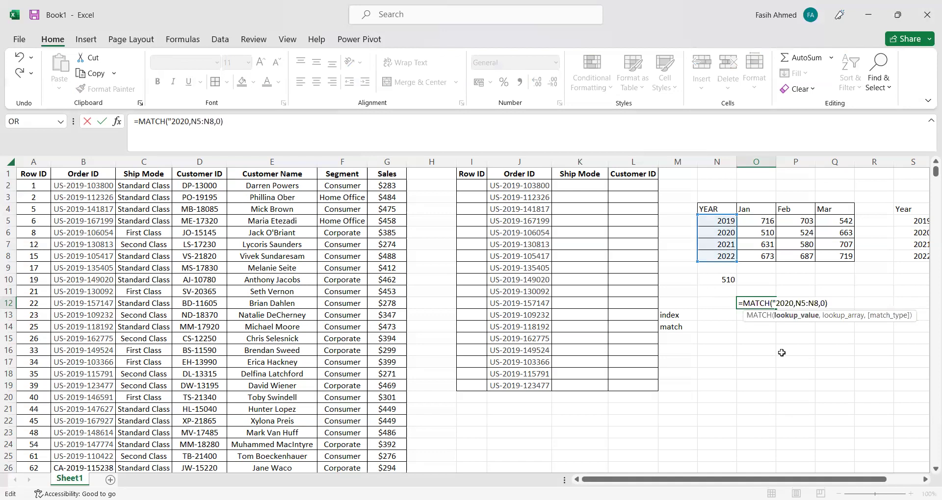
key("BackSpace")
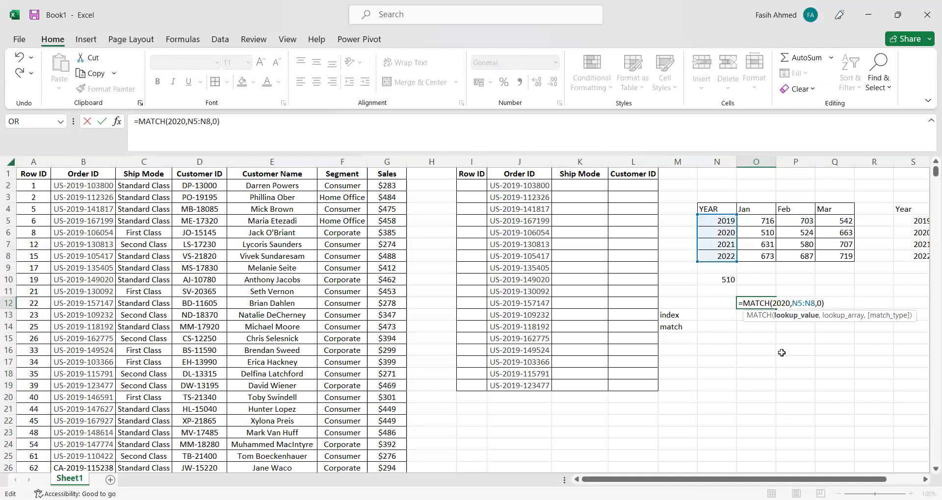
key("Return")
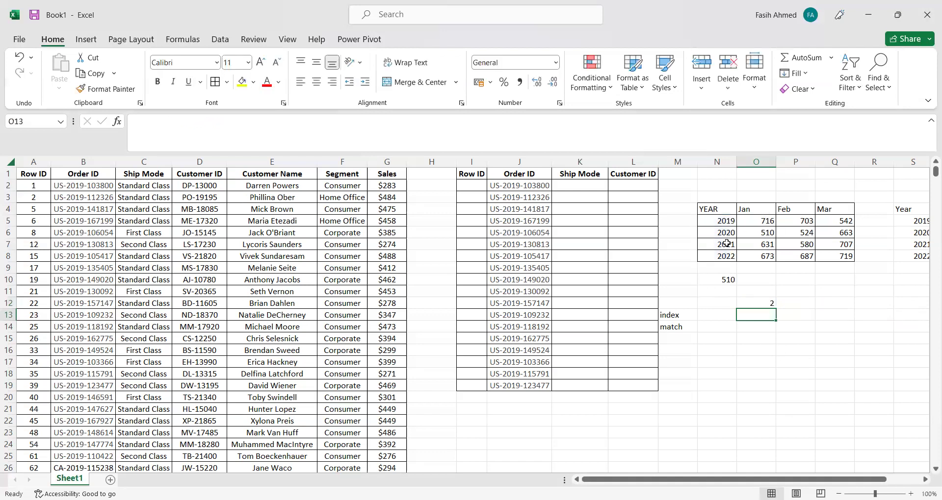
left_click(728, 238)
left_click(751, 301)
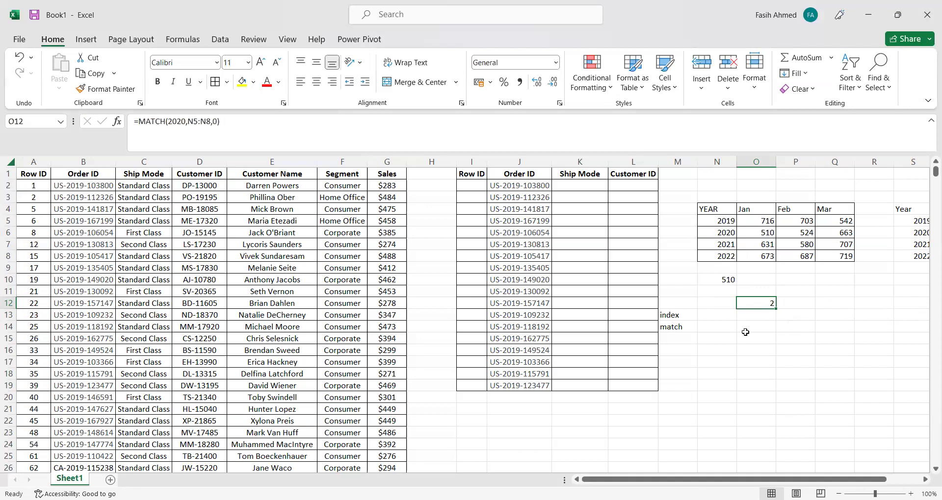
key("F2")
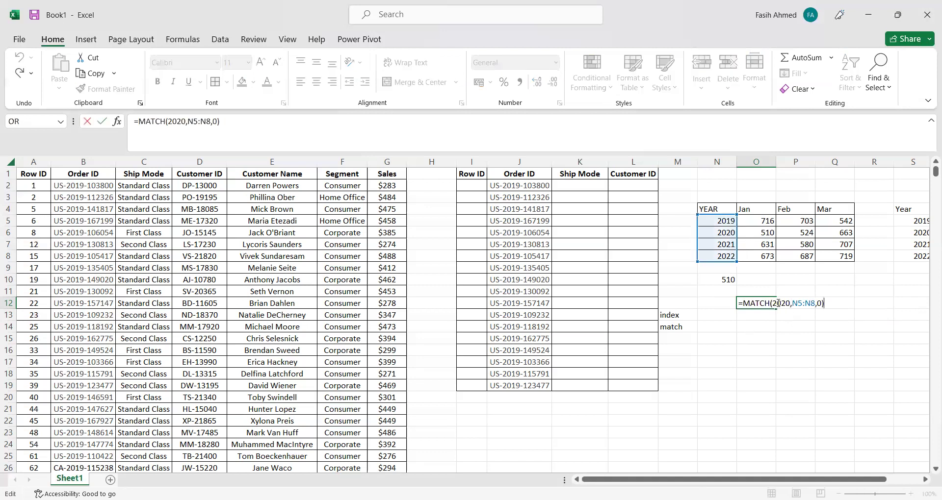
left_click_drag(792, 303, 822, 303)
key("ctrl+Return")
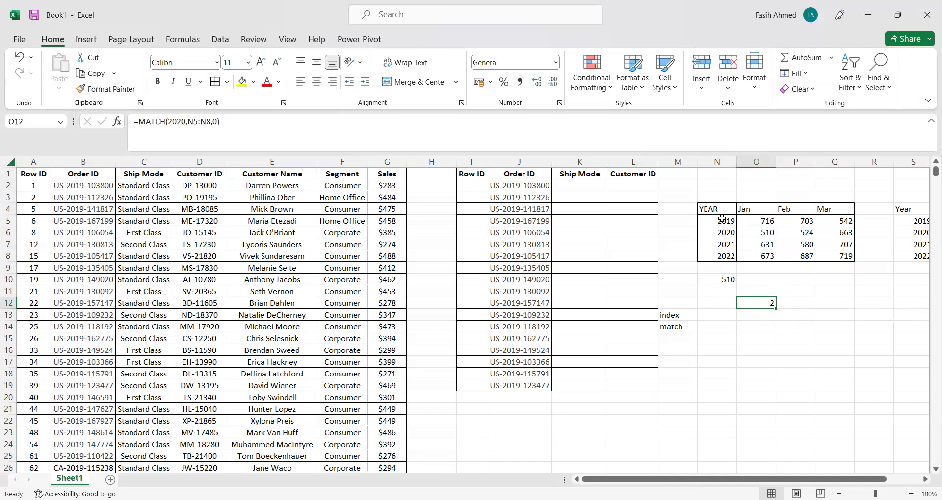
- Review the 2020 year cell against O12's result, then start a formula with = in P12
left_click_drag(717, 220, 717, 231)
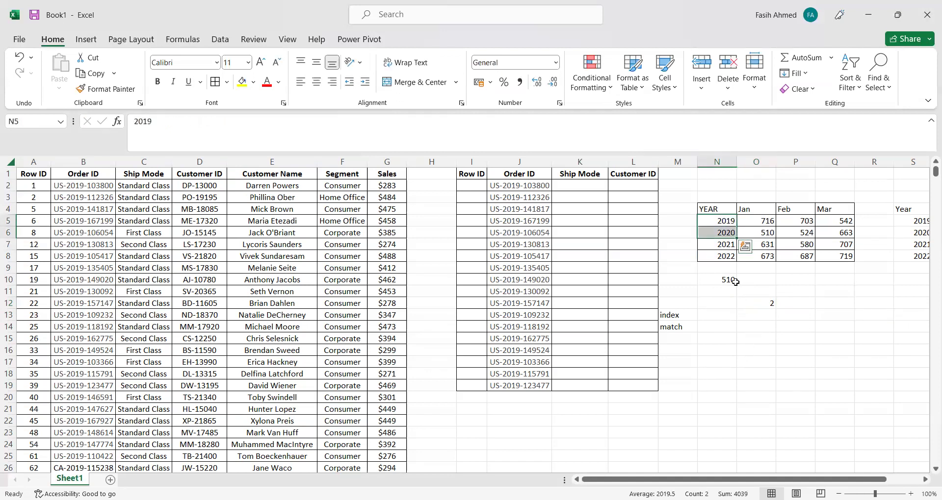
left_click(721, 231)
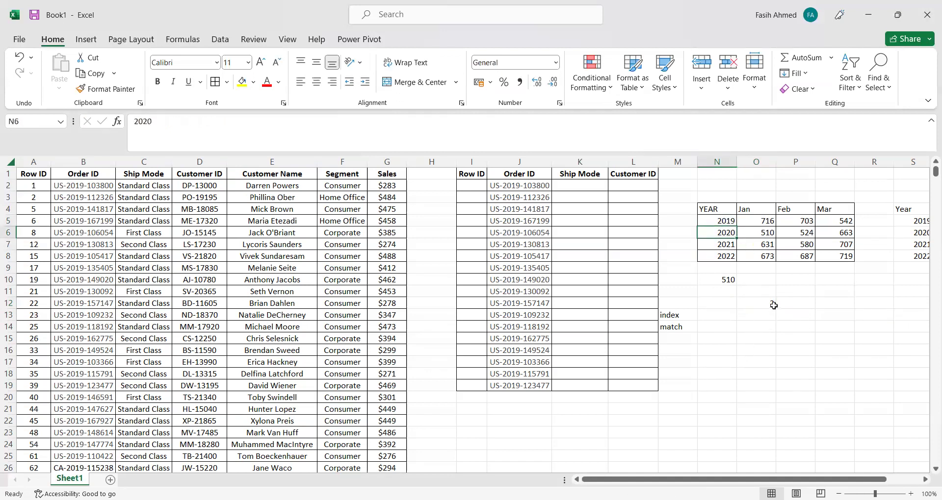
left_click(770, 304)
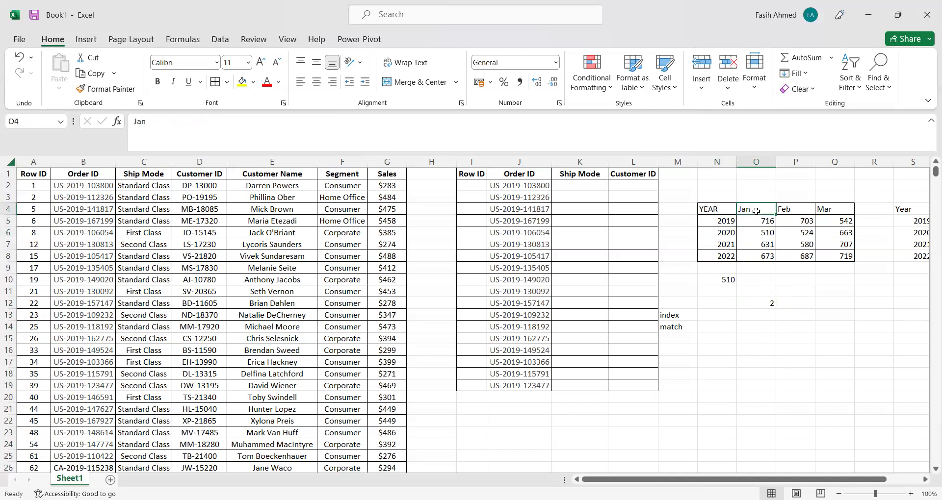
left_click(725, 231)
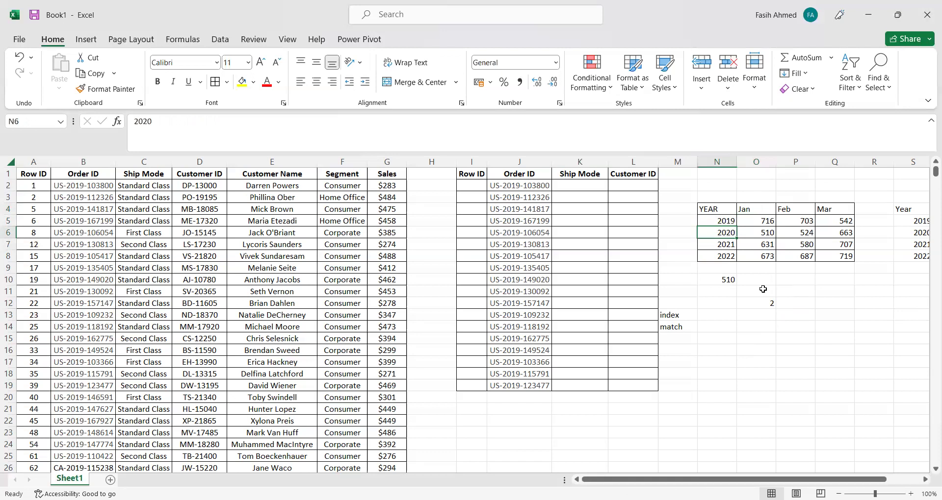
left_click(793, 303)
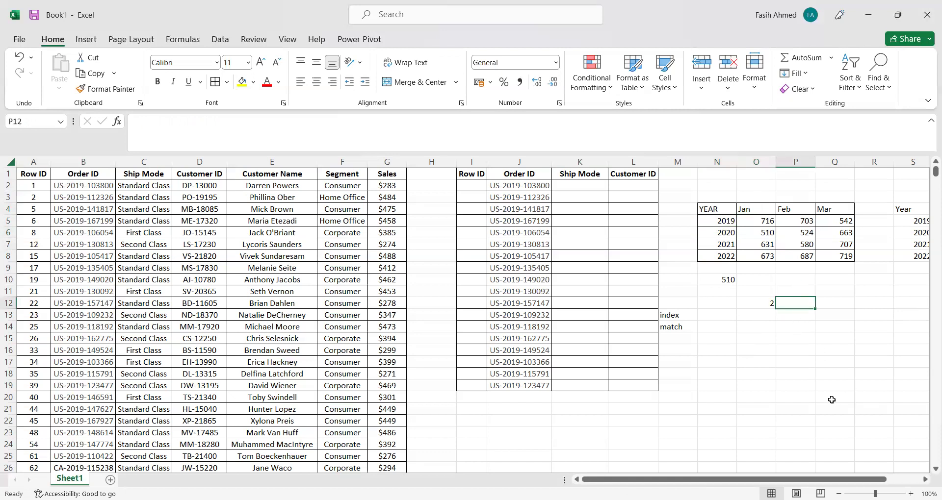
type("=")
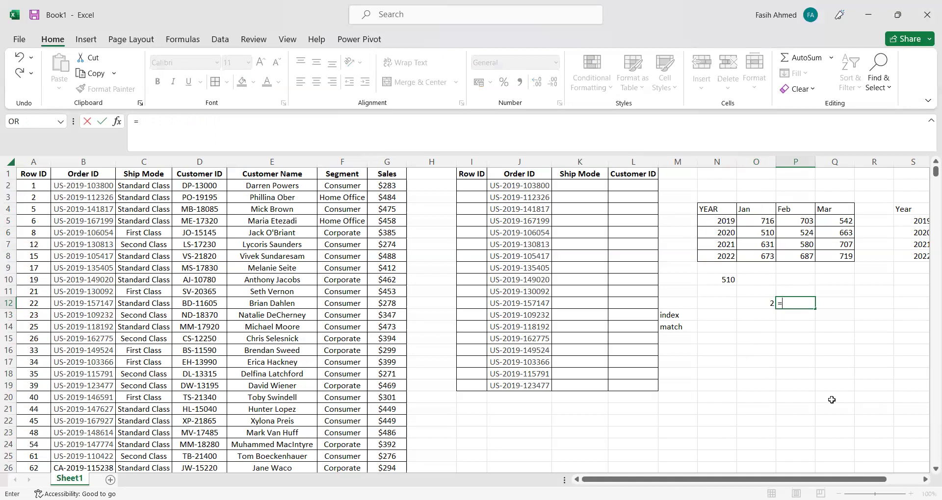
- Complete P12 as =MATCH(O4,N4:Q4,0), returning 2 for Jan's header position
type("MATCH(")
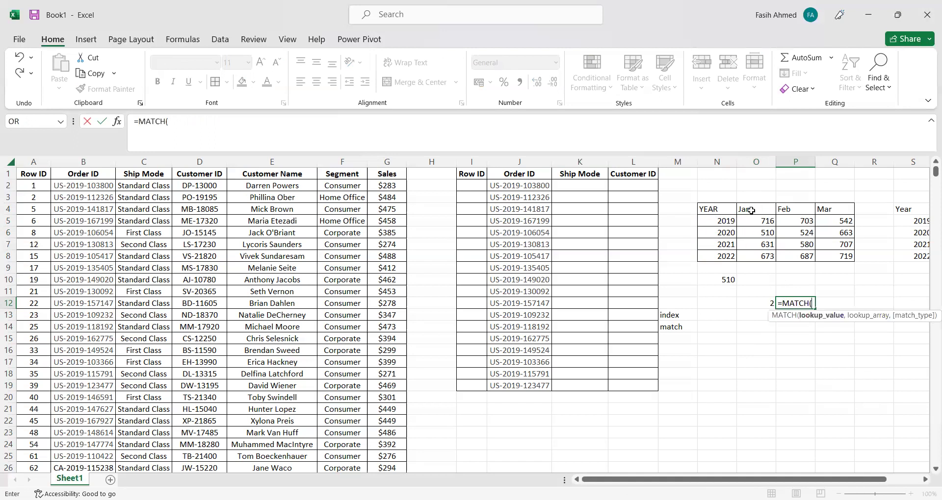
left_click(750, 212)
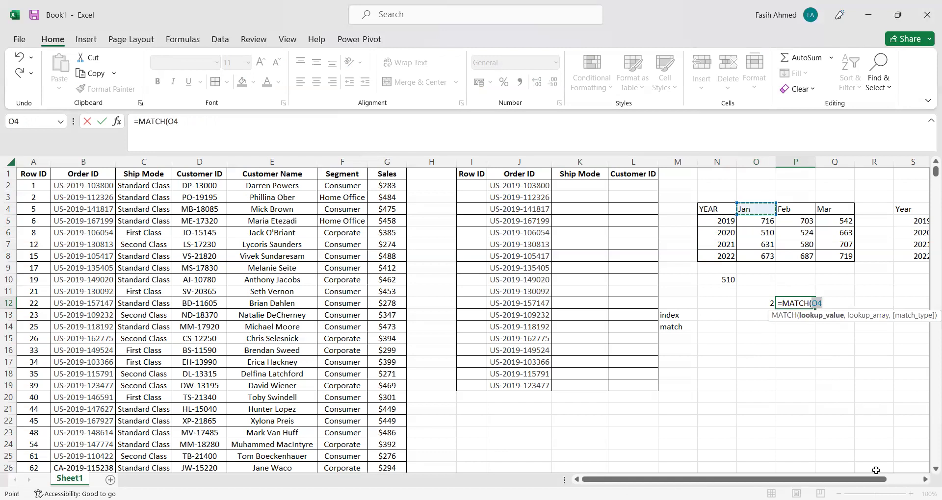
type(",")
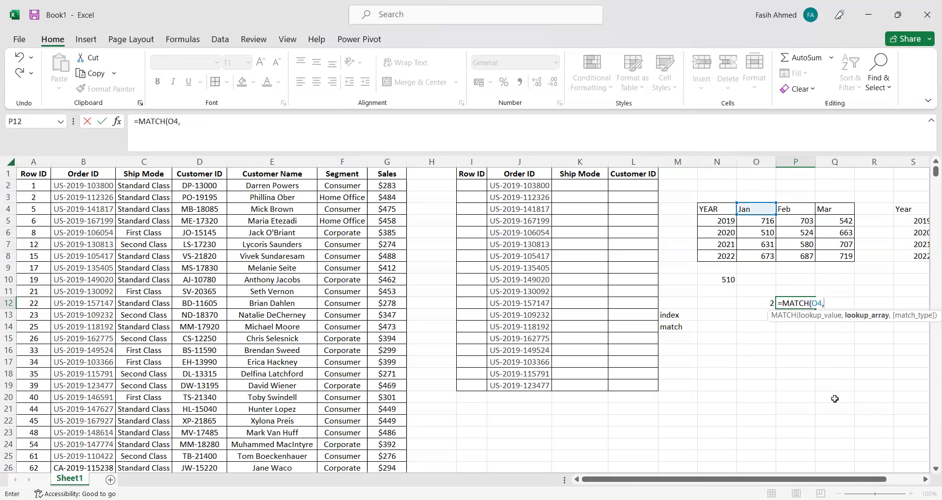
left_click_drag(713, 208, 836, 210)
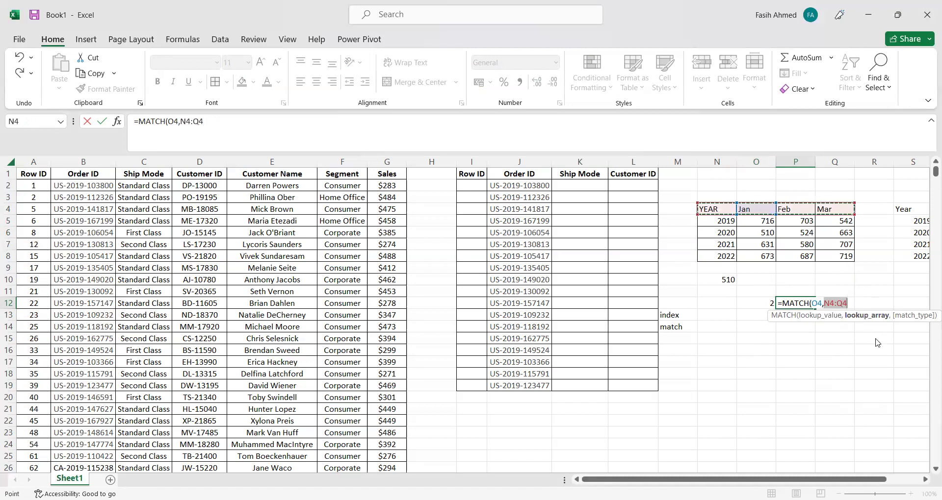
key("Return")
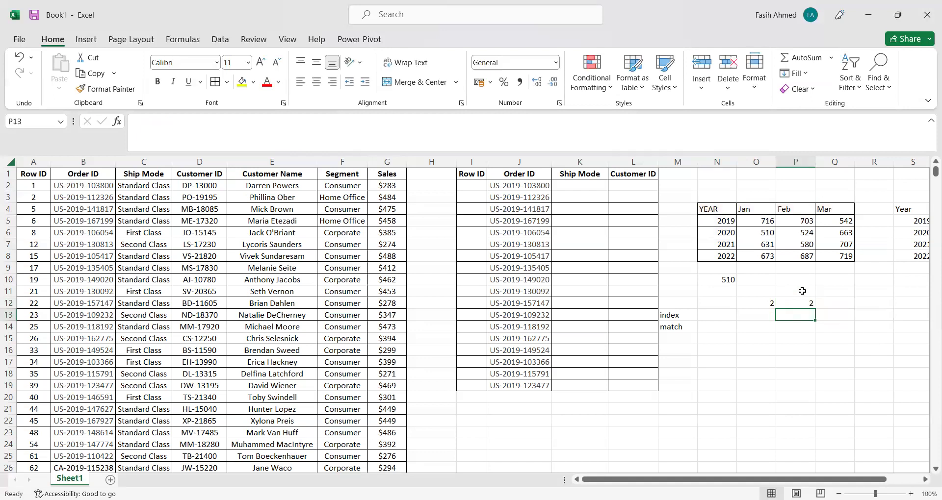
left_click(801, 303)
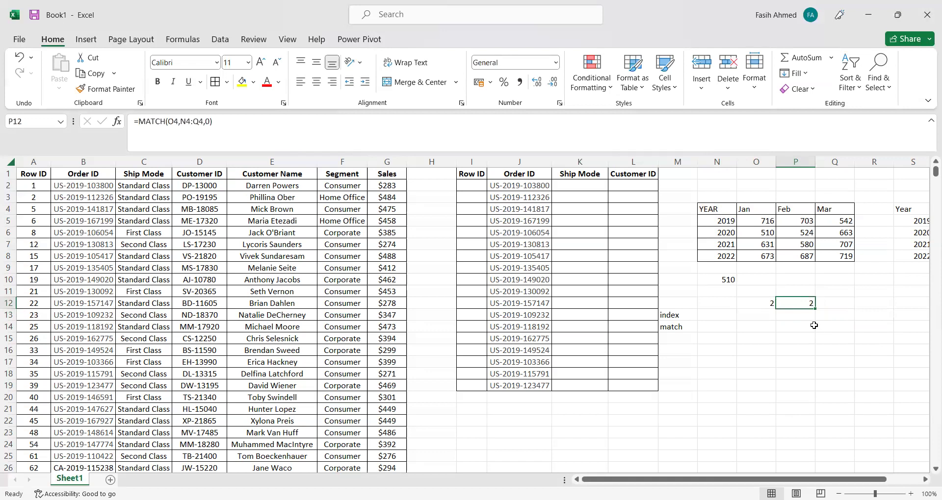
- Review the Jan and Feb headers in N4:Q4, then reopen P12's MATCH formula for editing
left_click(754, 209)
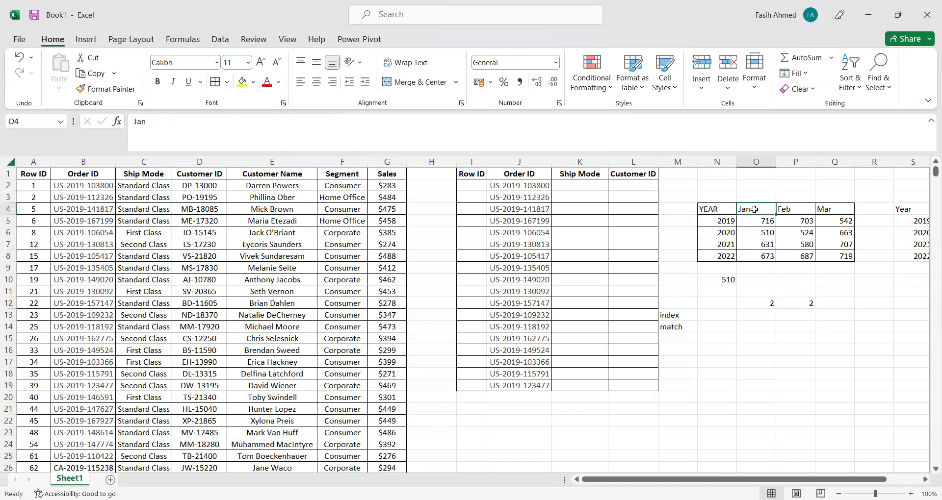
left_click(812, 305)
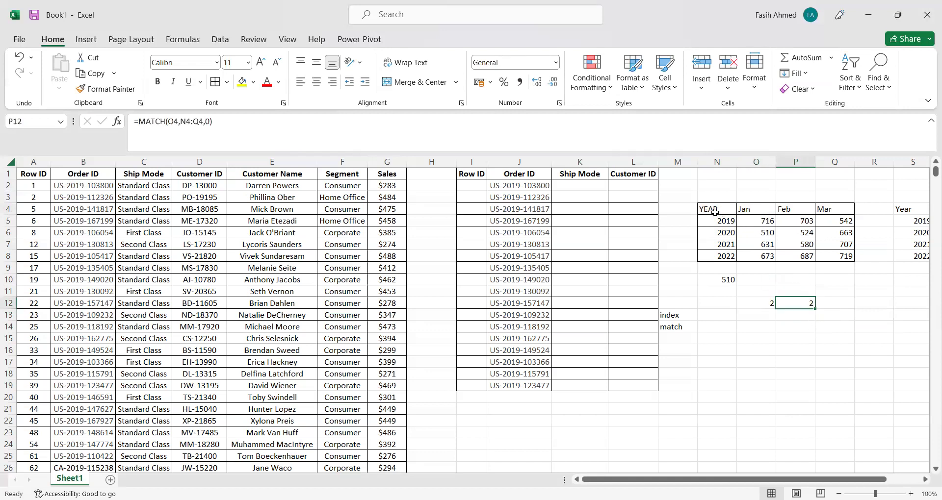
left_click_drag(715, 213, 838, 211)
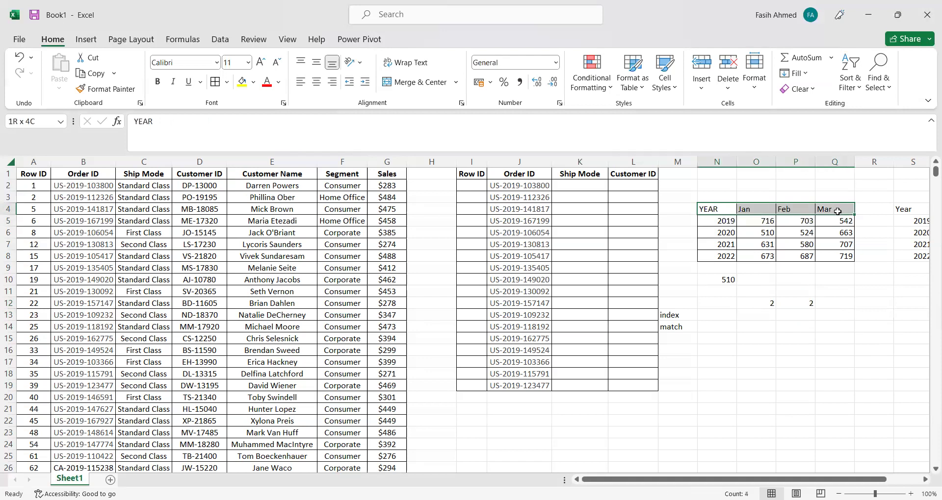
left_click_drag(715, 209, 839, 210)
left_click(809, 304)
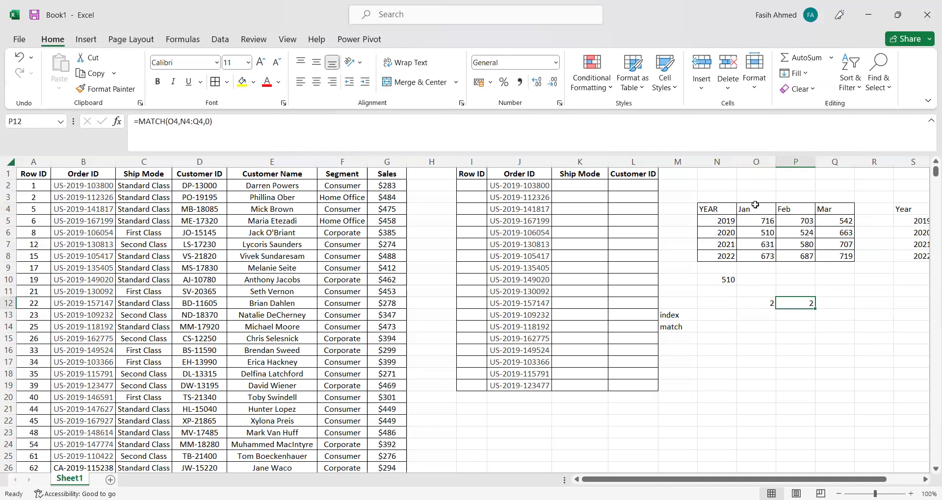
left_click(755, 205)
left_click(788, 207)
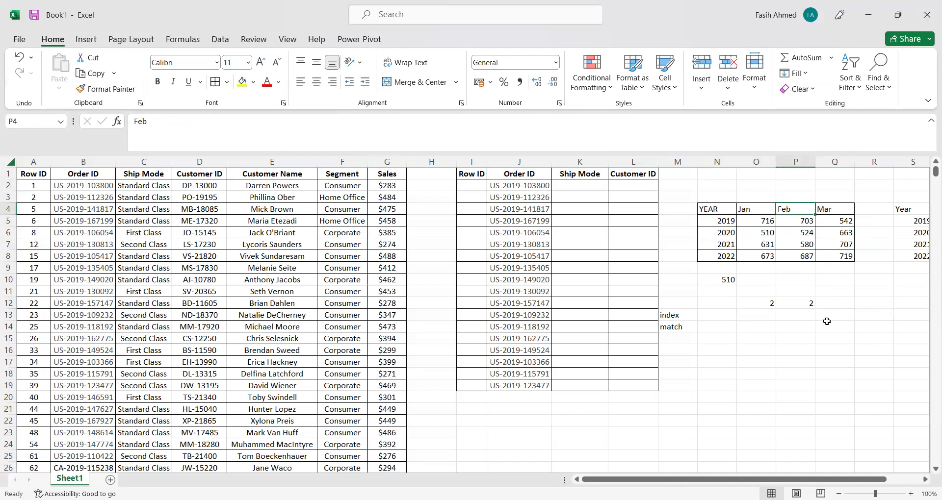
left_click(805, 300)
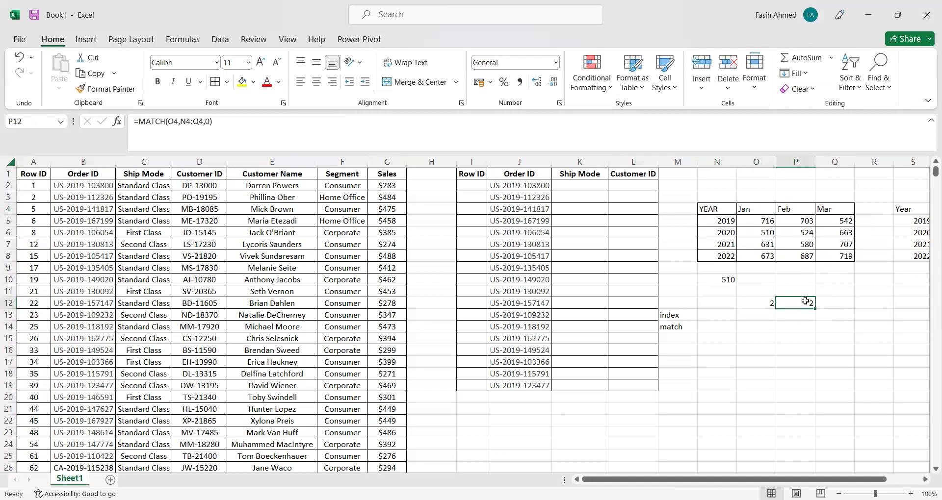
double_click(804, 301)
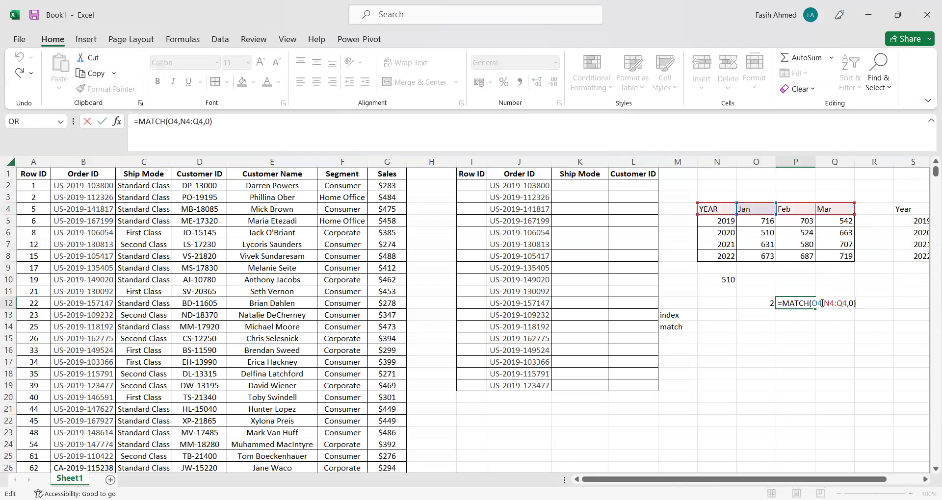
- Replace O4 with "FEB" in P12's MATCH so it returns 3, then show headers N4:Q4
left_click(823, 303)
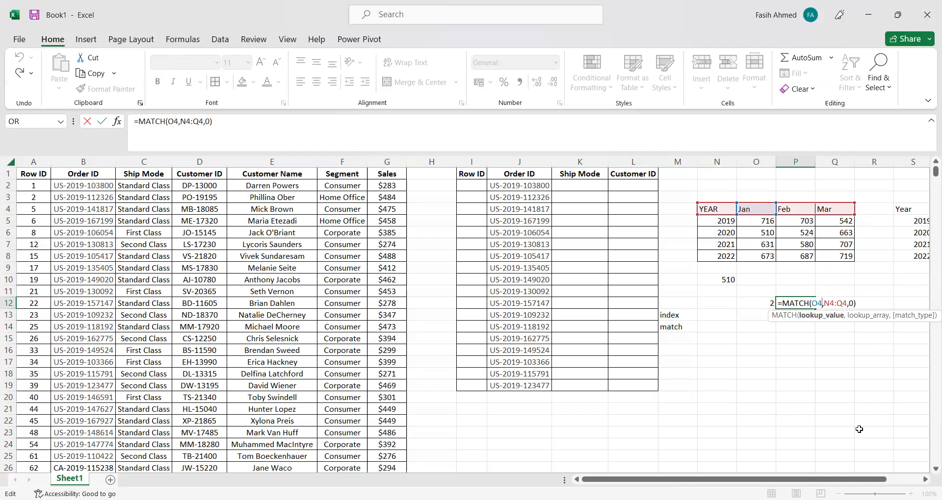
key("BackSpace")
key("BackSpace")
type("\"FEB")
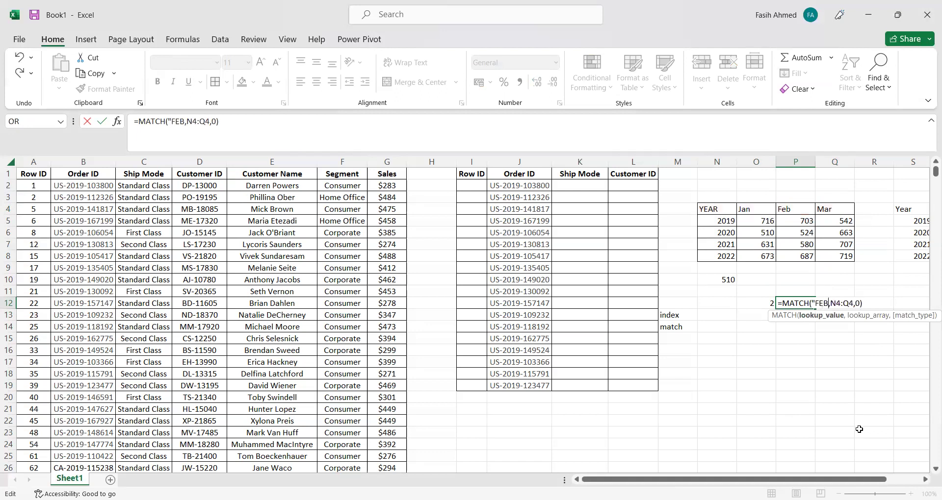
type("\"")
key("Return")
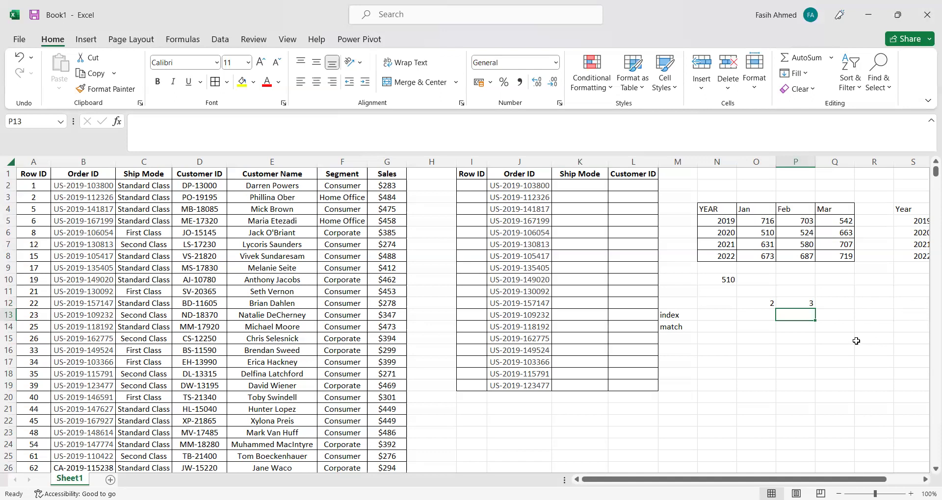
left_click(727, 208)
left_click(753, 206)
left_click(793, 207)
left_click(842, 208)
left_click_drag(716, 208, 851, 208)
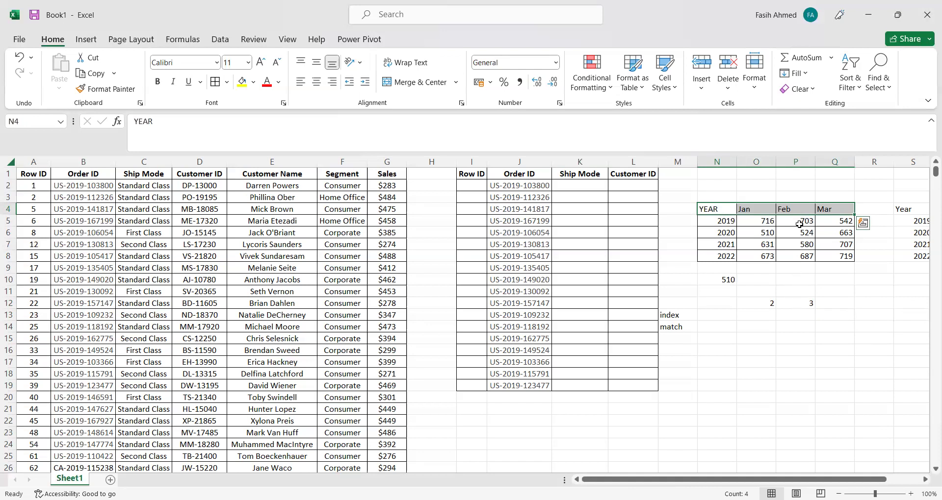
left_click(807, 303)
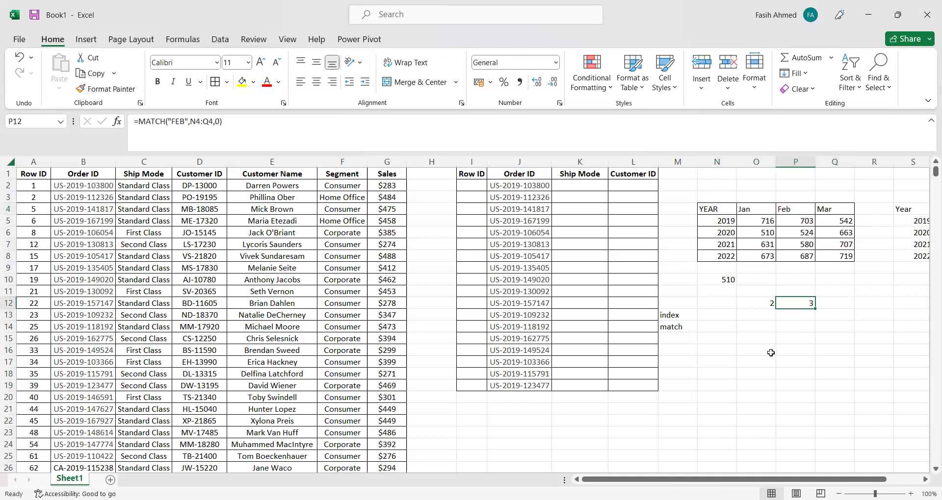
left_click(726, 283)
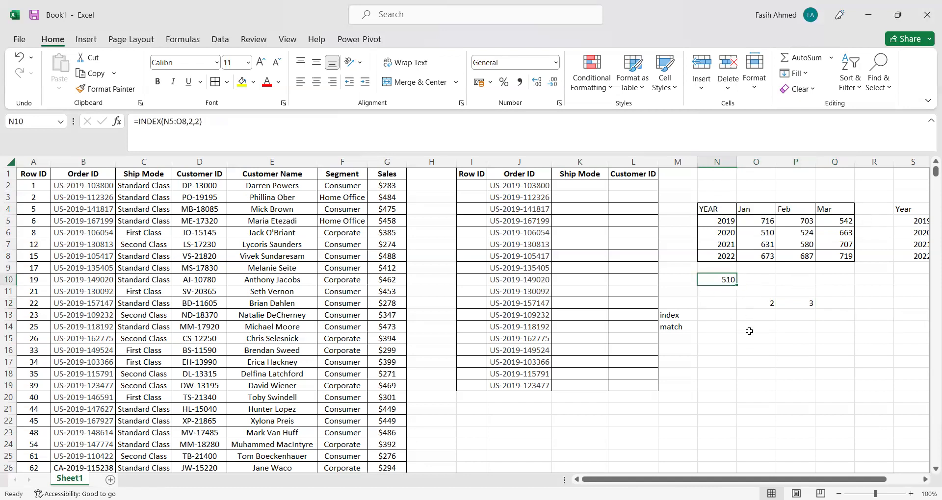
key("F2")
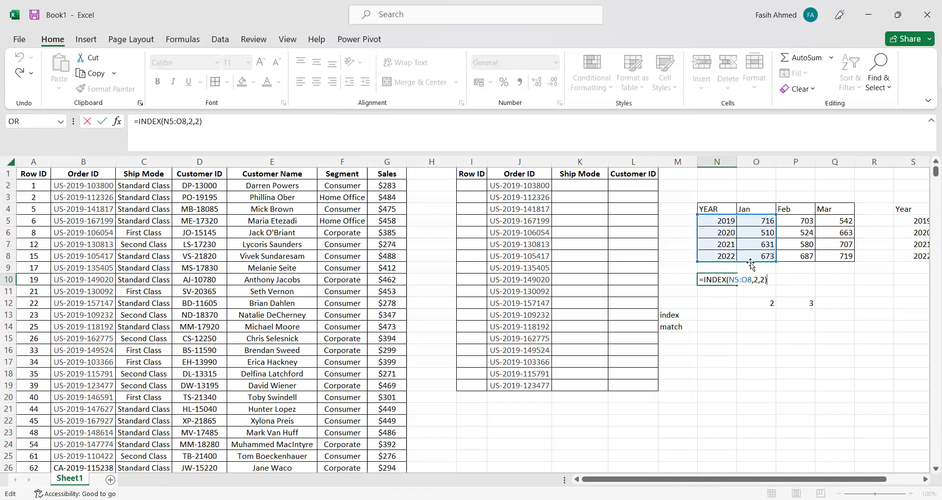
double_click(756, 280)
double_click(764, 280)
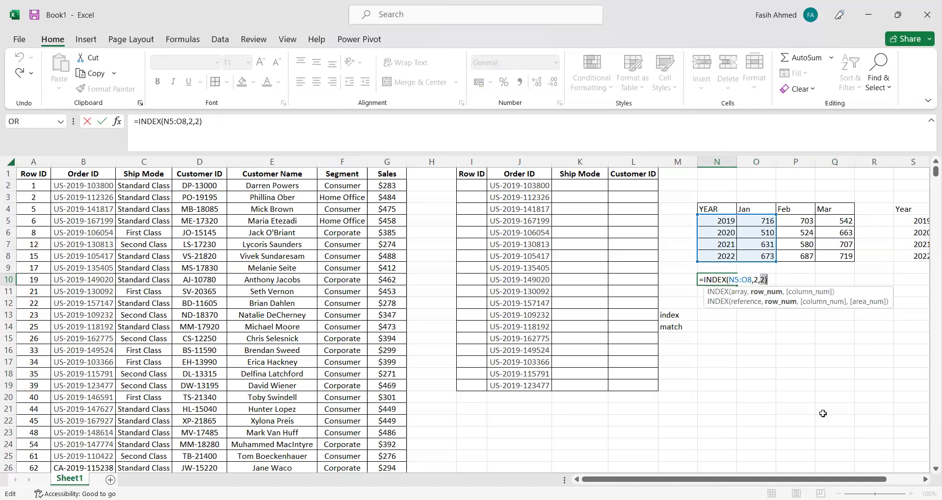
key("shift+Right")
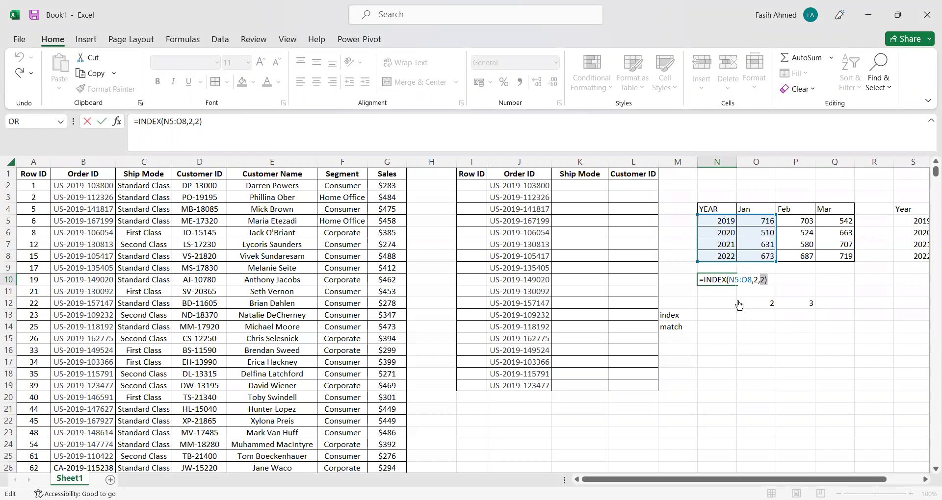
key("ctrl+Return")
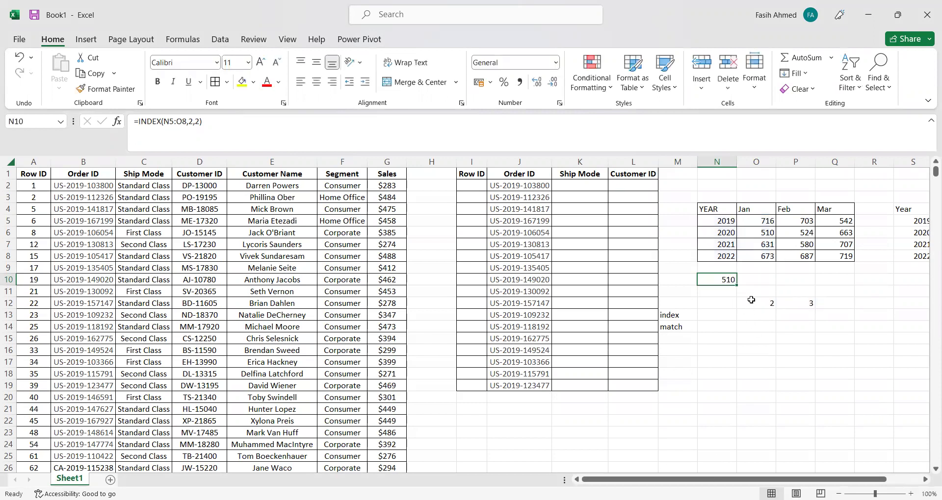
left_click(751, 301)
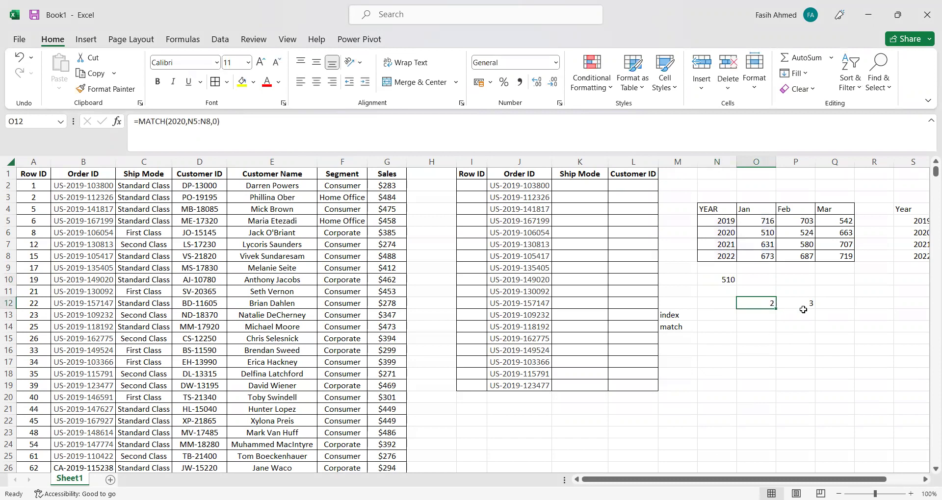
left_click(805, 305)
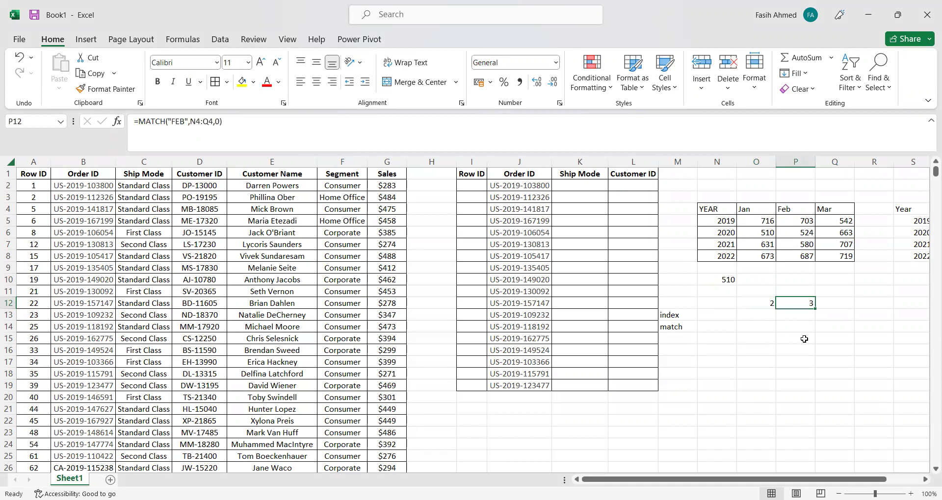
left_click(730, 279)
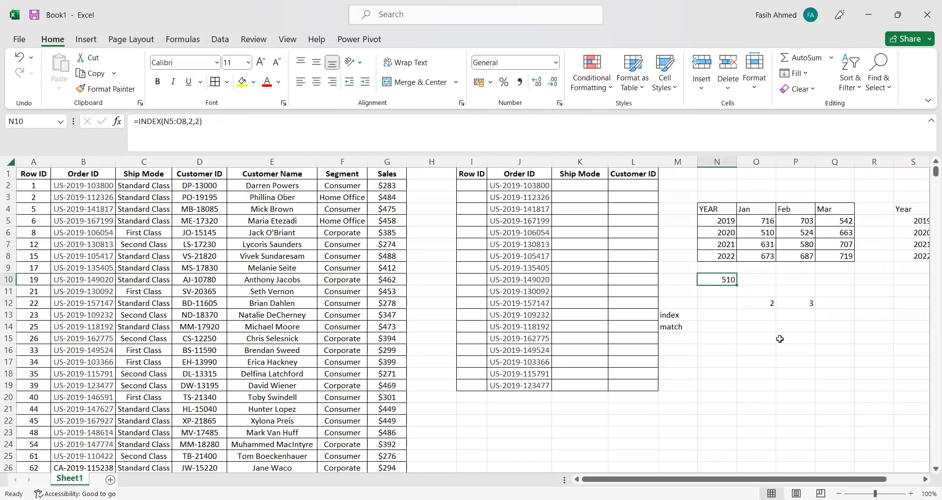
- Delete the INDEX formula in N10 and the leftover index/match notes below the table
key("Delete")
key("Right")
key("Right")
key("Right")
key("Right")
key("Right")
key("Right")
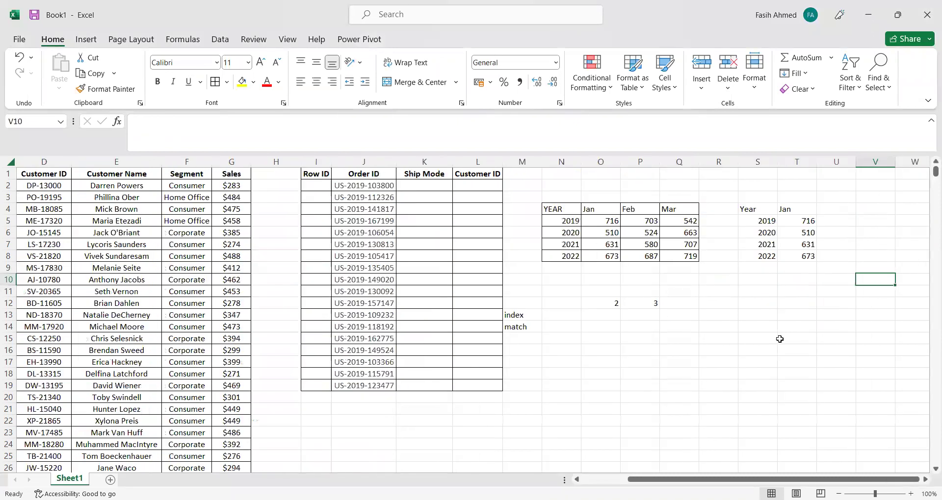
key("Left")
left_click(469, 294)
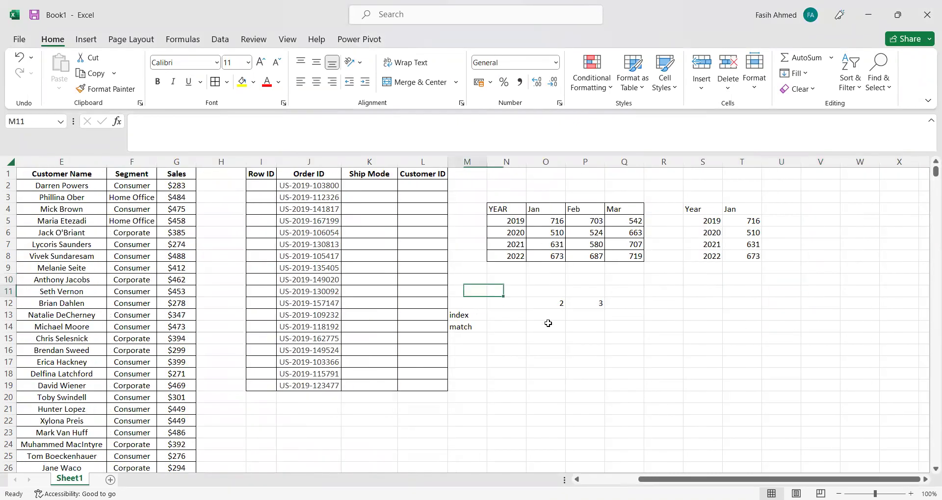
left_click_drag(548, 323, 668, 358)
key("Delete")
left_click(556, 275)
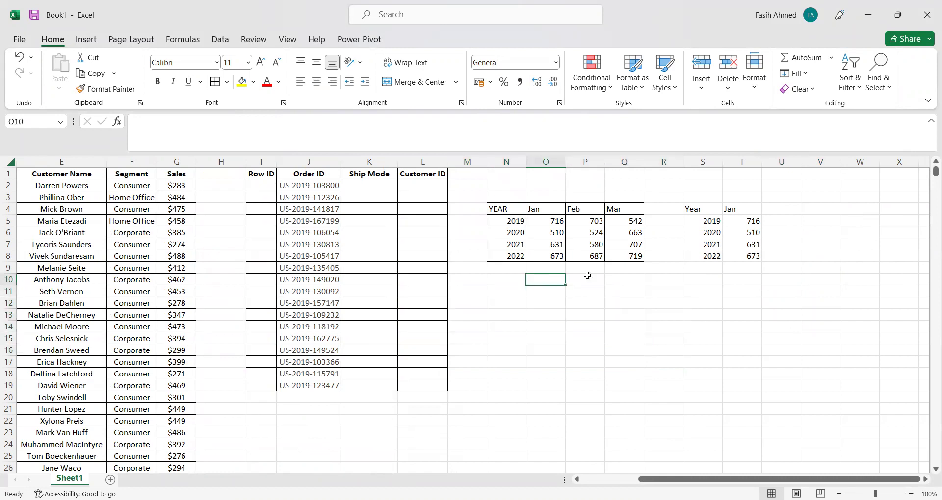
- Center-align the monthly figures in O5:Q8 and check the year-lookup formulas in S5:T5
left_click(508, 210)
left_click(509, 225)
left_click(511, 233)
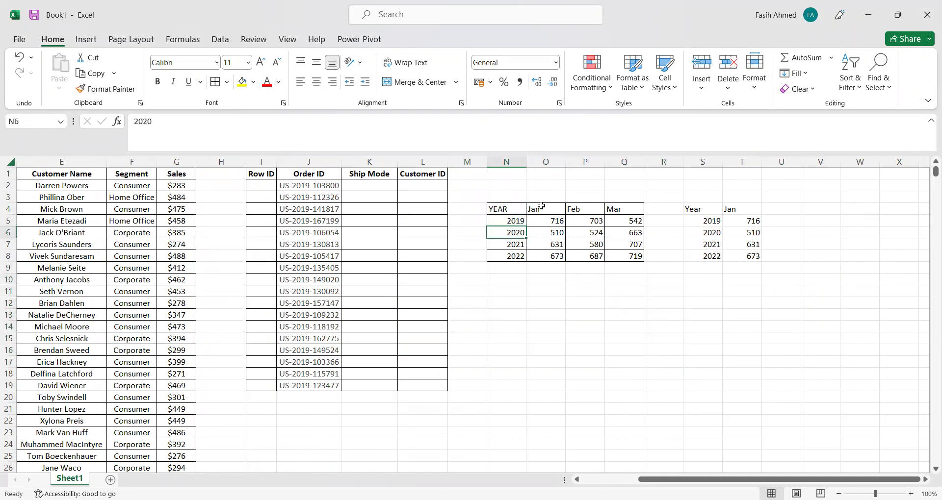
left_click_drag(541, 205, 636, 207)
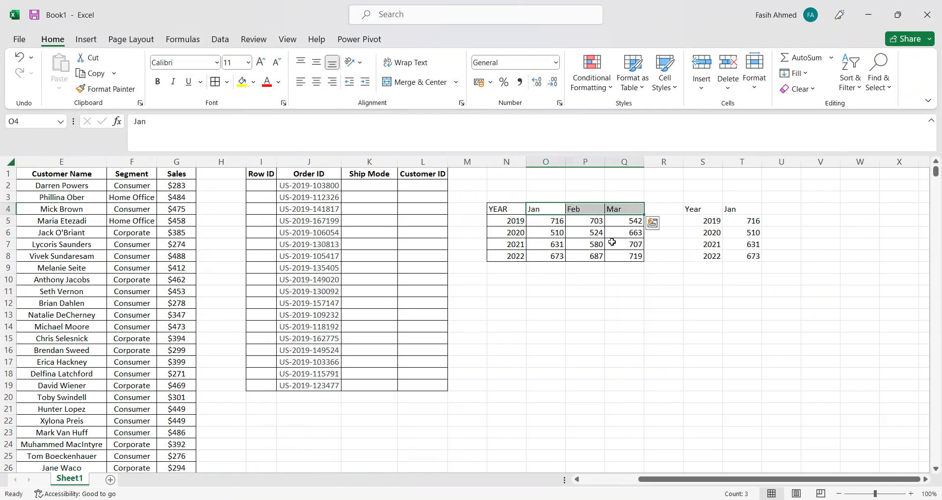
left_click_drag(542, 223, 624, 260)
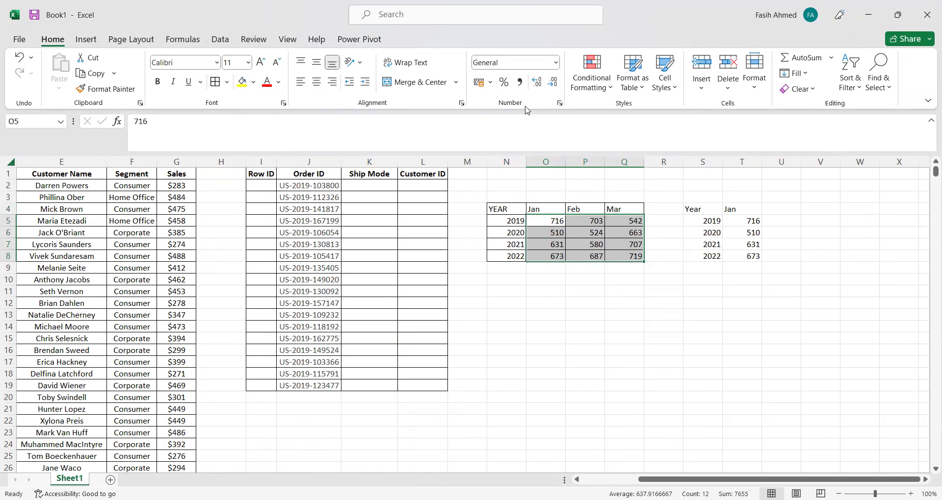
left_click(555, 223)
left_click_drag(556, 223, 623, 255)
left_click(316, 83)
left_click(585, 292)
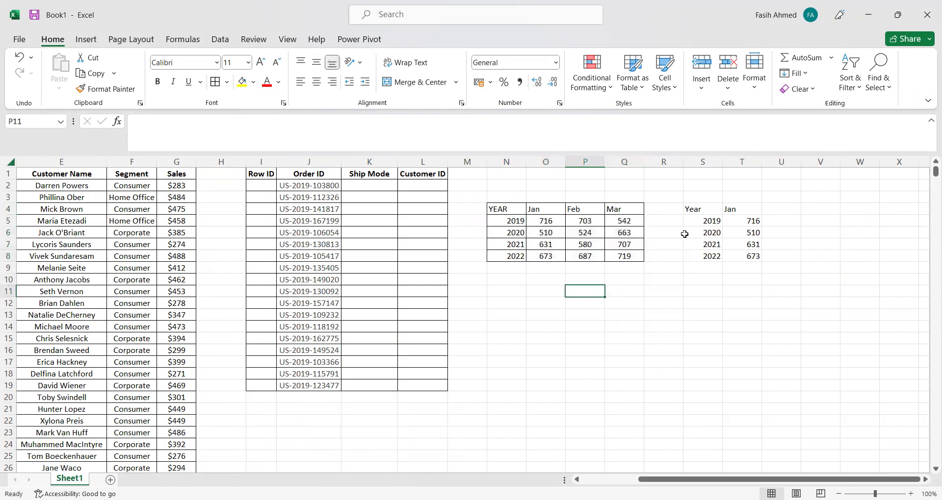
left_click(706, 223)
left_click(758, 222)
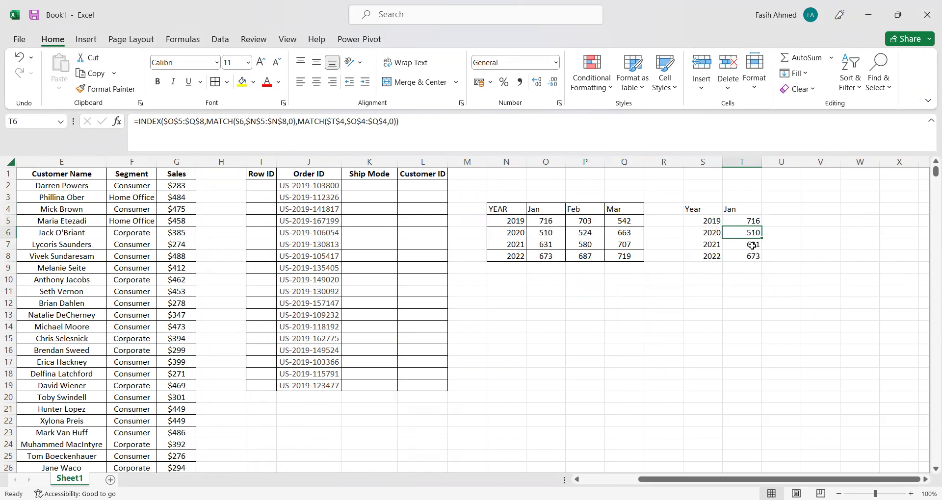
- Change the lookup month in T4 to Feb, then to Mar
left_click(742, 209)
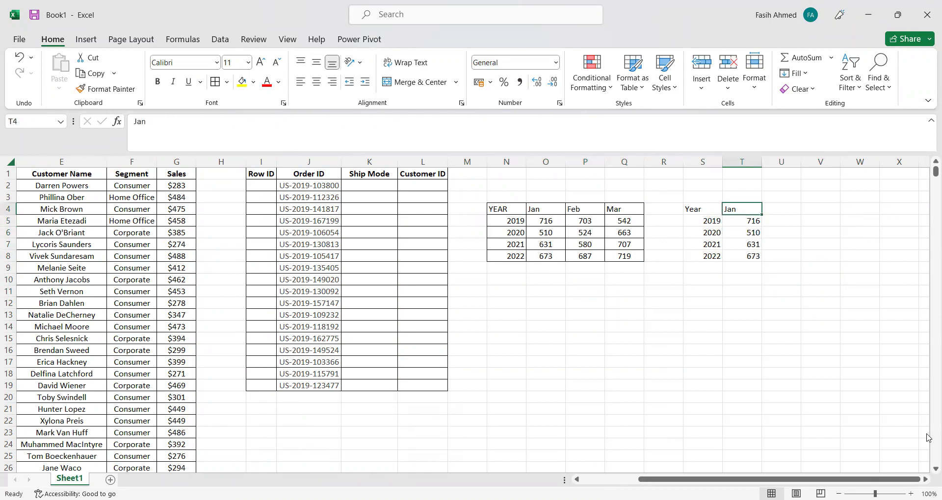
type("Feb")
key("Return")
key("Up")
type("Ma")
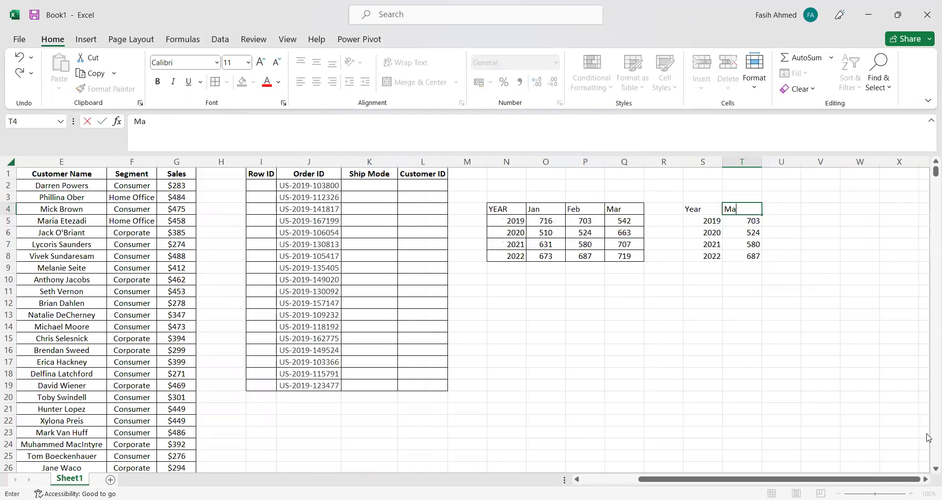
type("r")
key("Return")
key("Up")
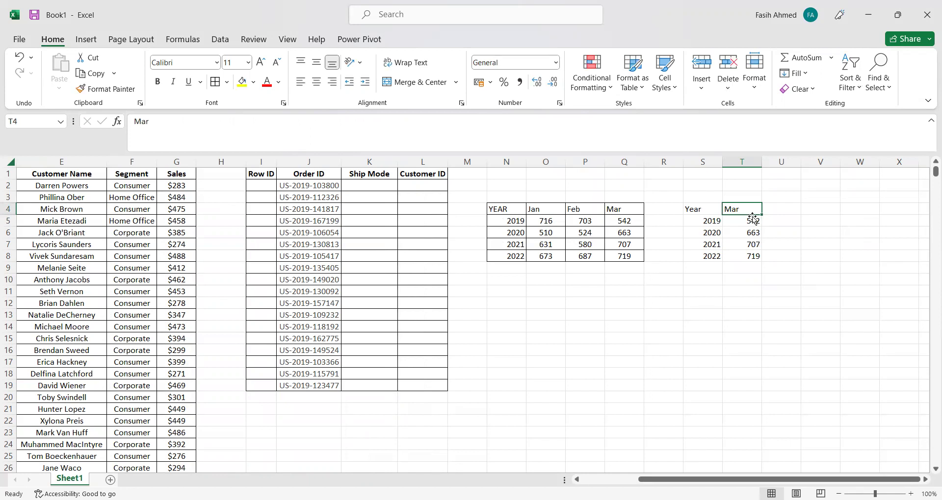
- Clear the old lookup results in T5:T8
left_click_drag(749, 221, 750, 263)
key("Delete")
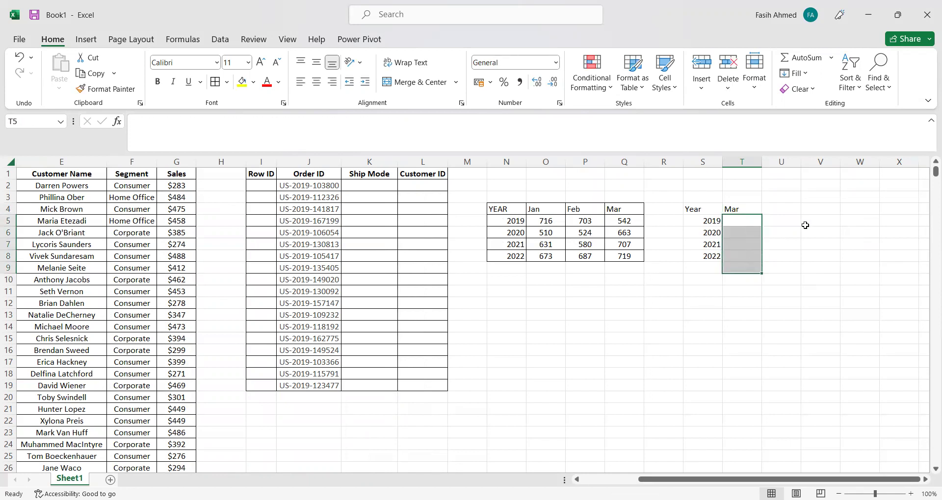
left_click(740, 221)
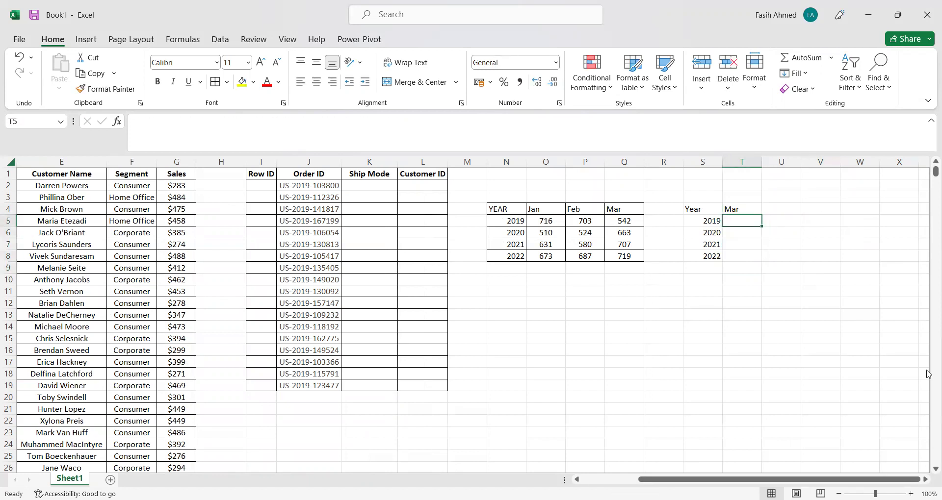
- In T5, start =INDEX over $N$5:$Q$8 with a row MATCH of S5 against $N$5:$N$8
type("=")
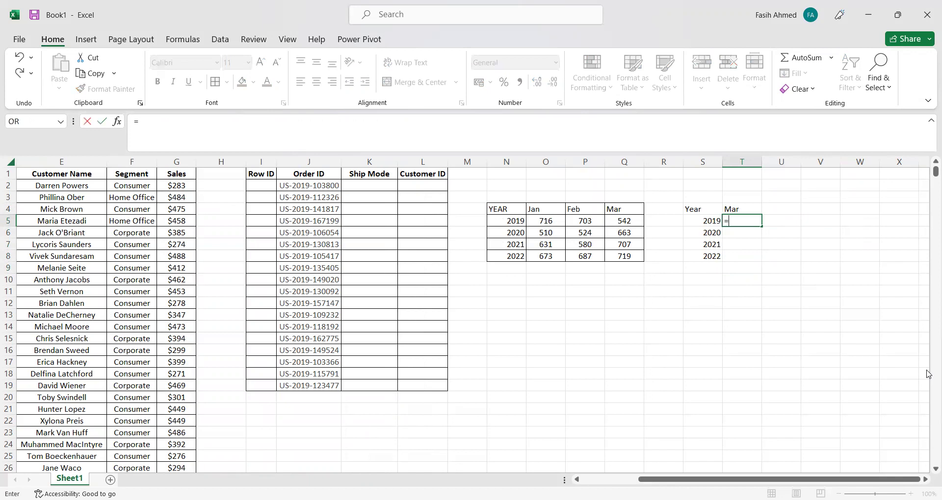
type("INDEX(")
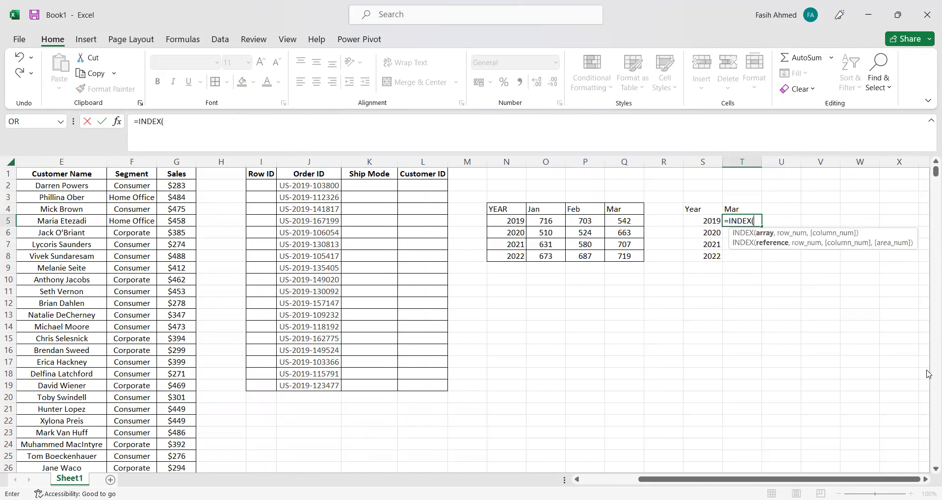
left_click(506, 220)
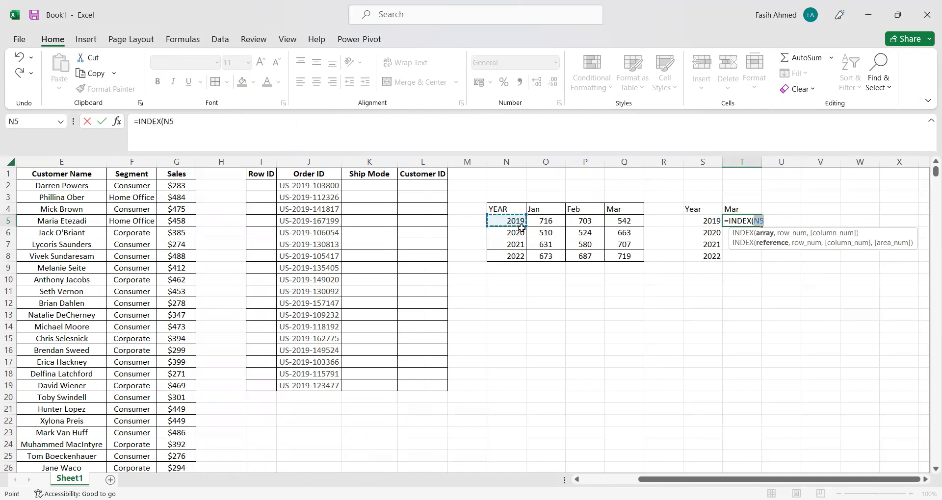
left_click(616, 258, "shift")
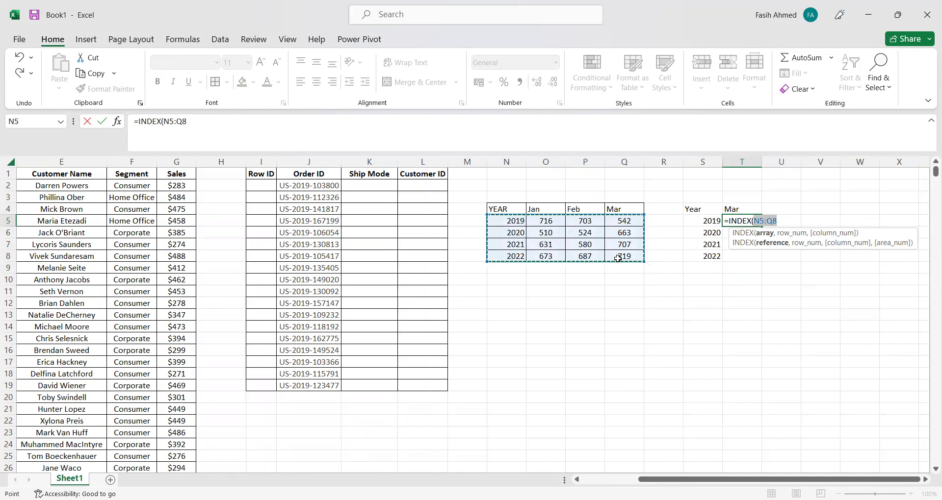
key("F4")
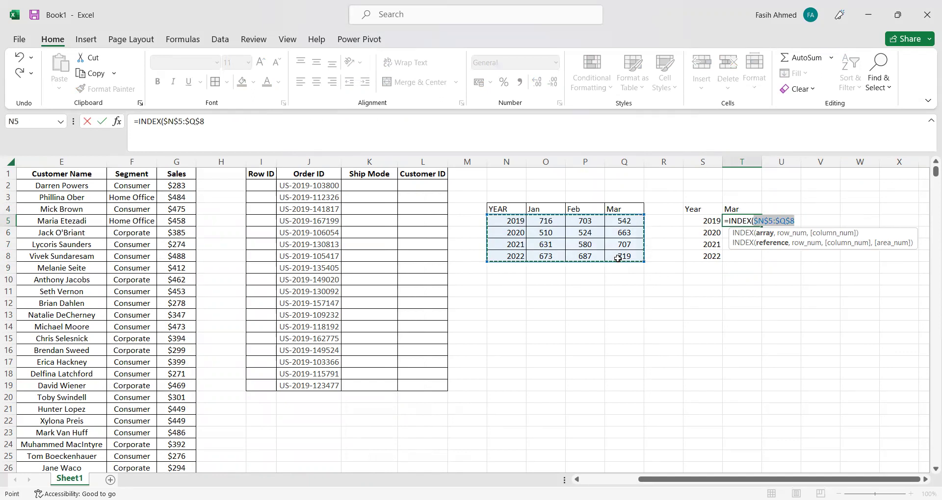
type(",")
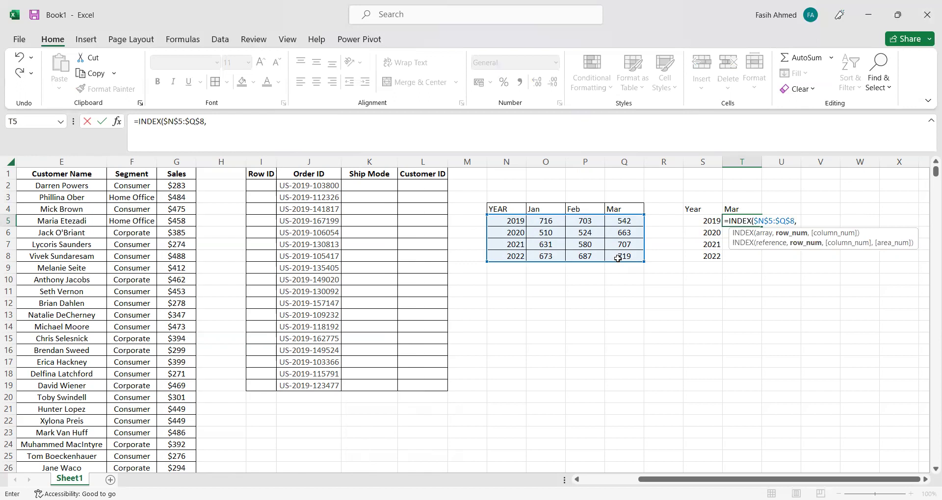
type("MATCH(")
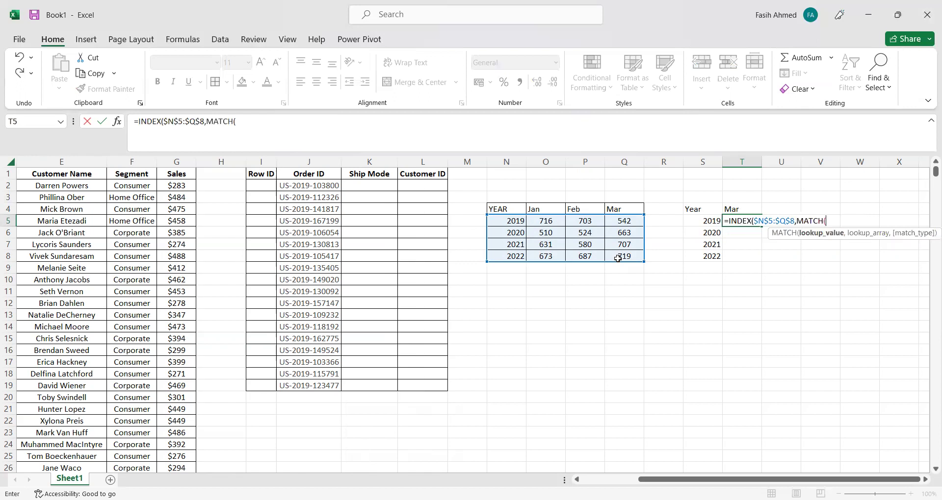
left_click(706, 220)
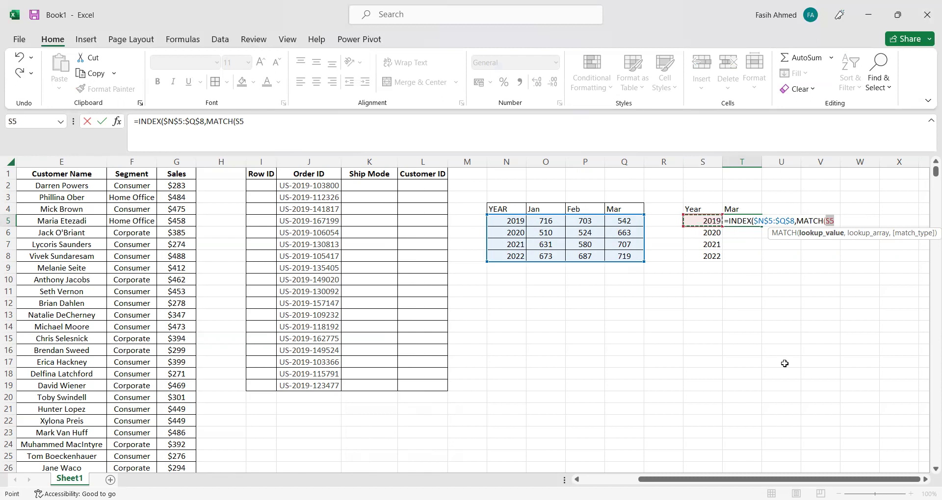
type(",")
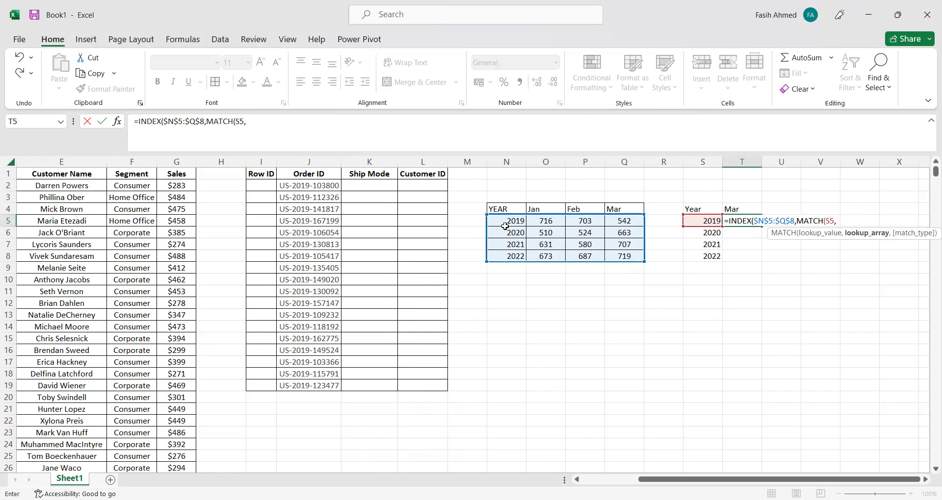
left_click(508, 221)
left_click_drag(511, 232, 515, 256)
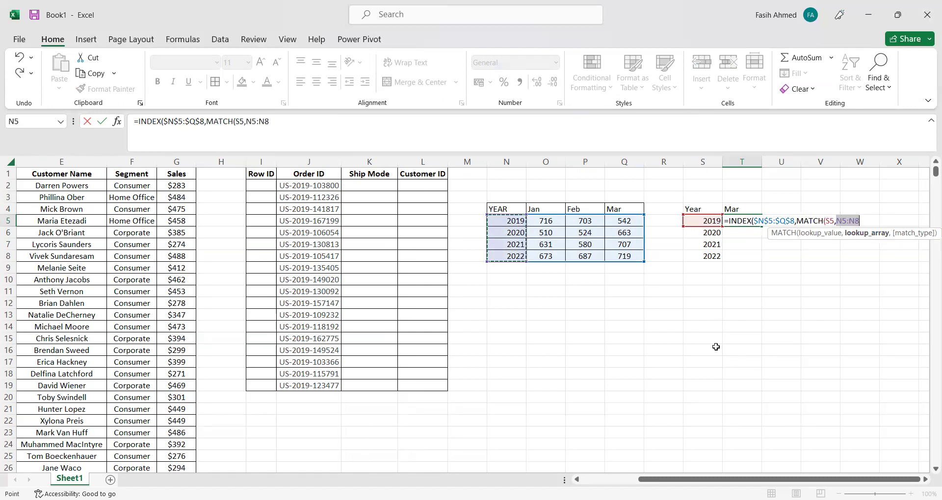
key("F4")
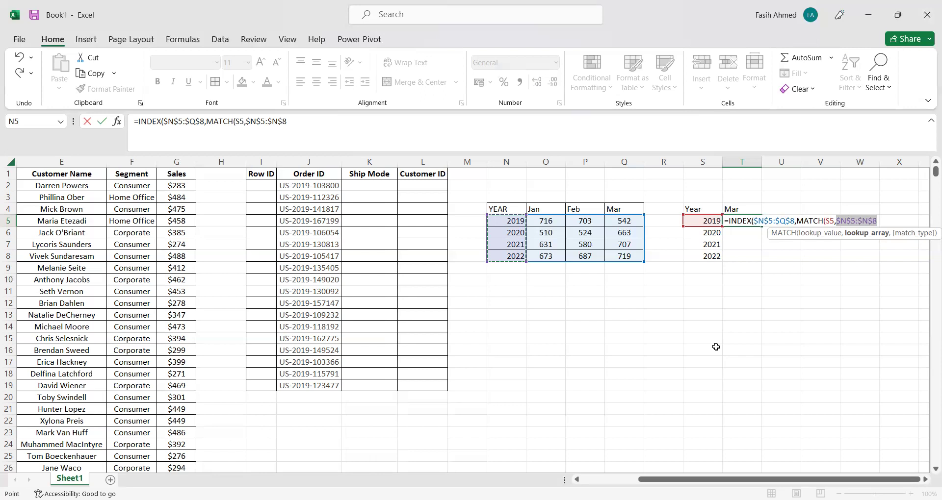
type(",0)")
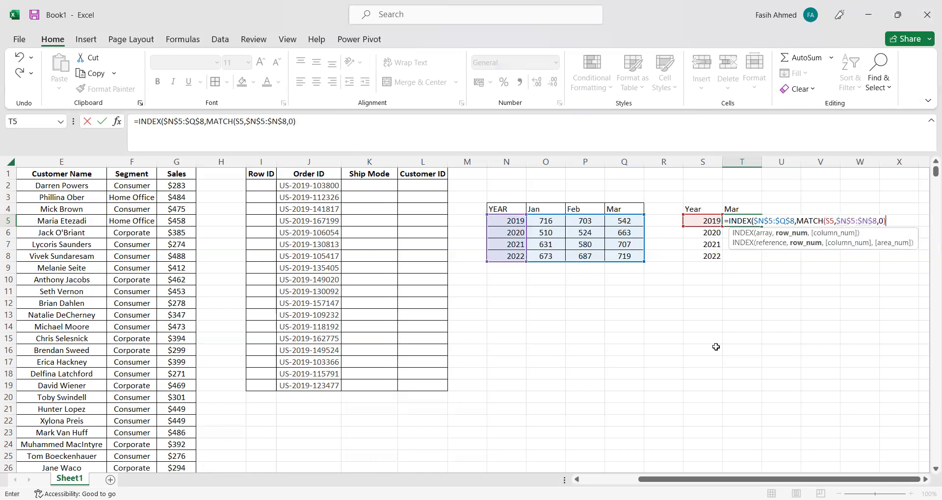
type(",")
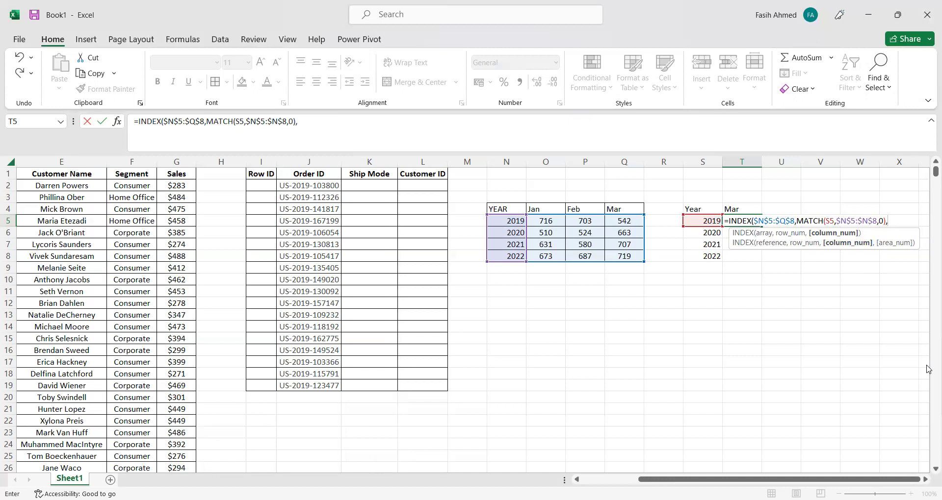
- Add a column MATCH of $T$4 against $N$4:$Q$4 and confirm, returning 542
type("MATCH(")
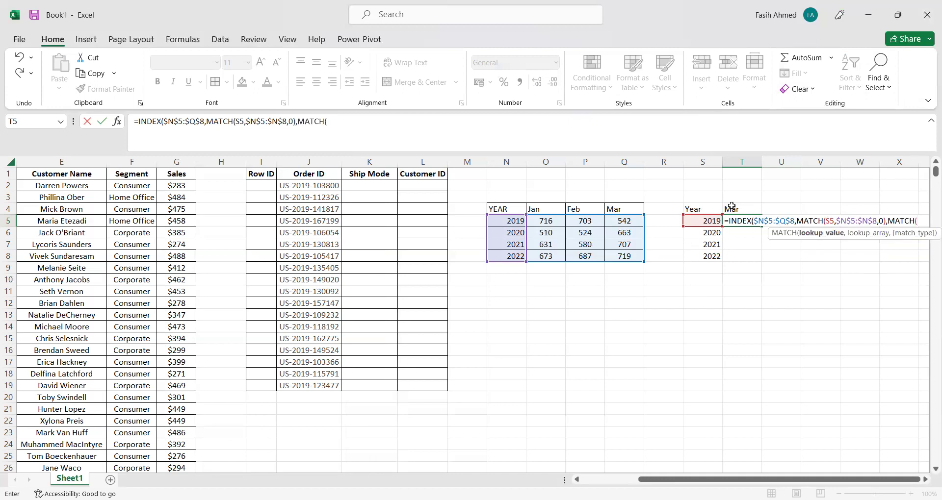
left_click(739, 207)
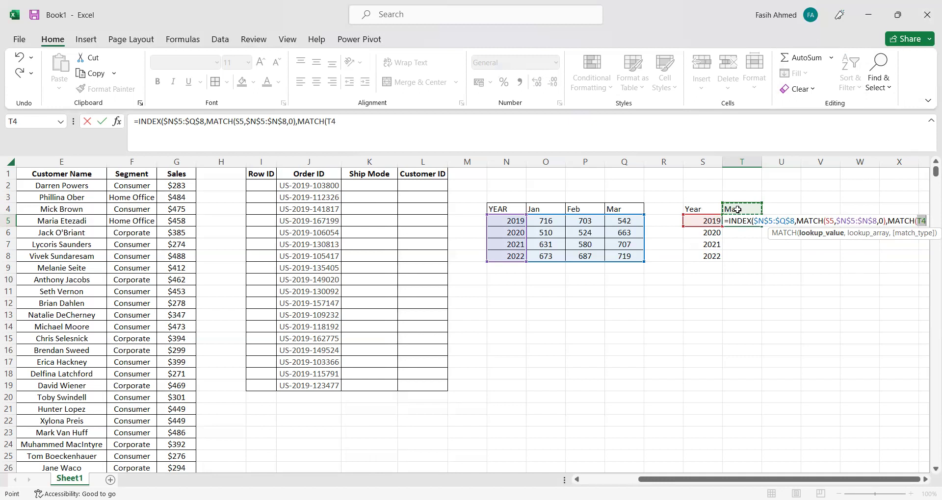
key("F4")
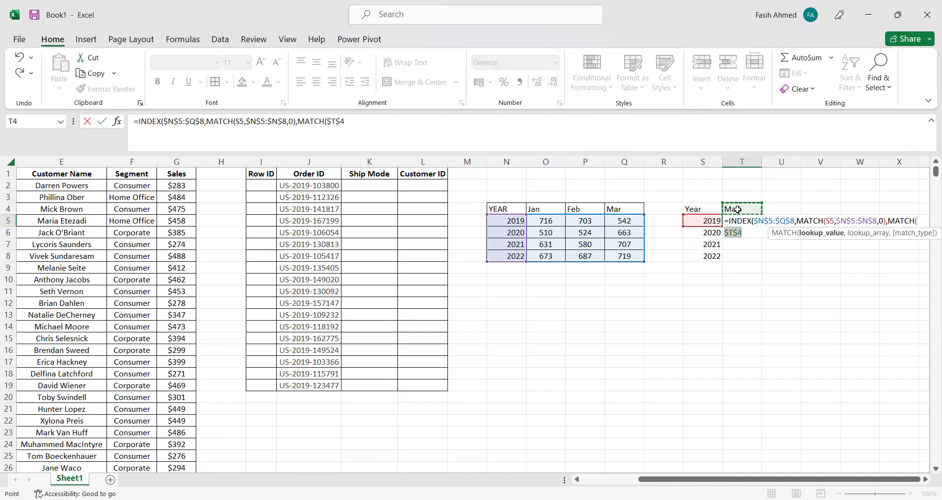
type(",")
left_click(503, 207)
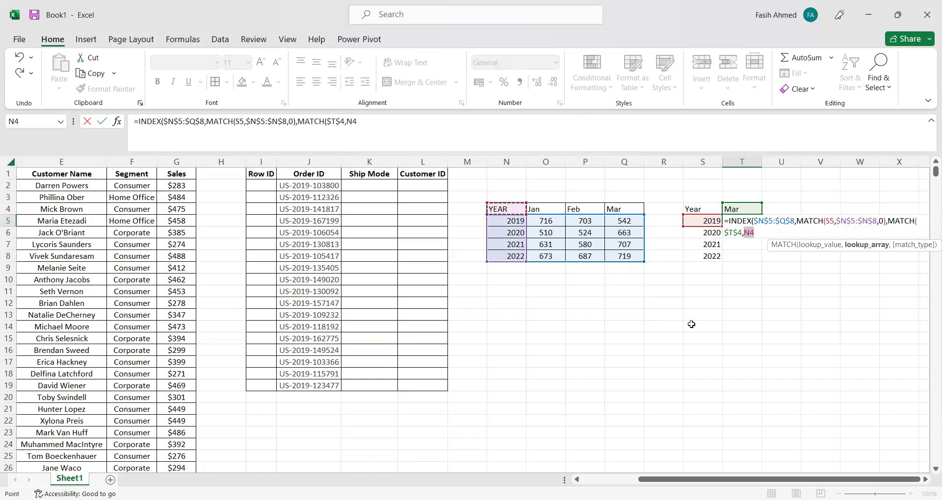
key("shift+Right")
key("shift+Right")
key("shift+Right")
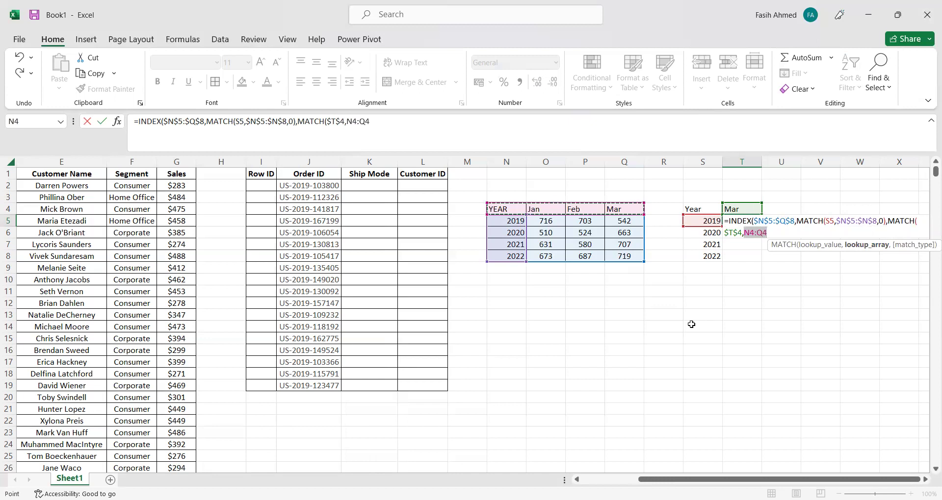
key("F4")
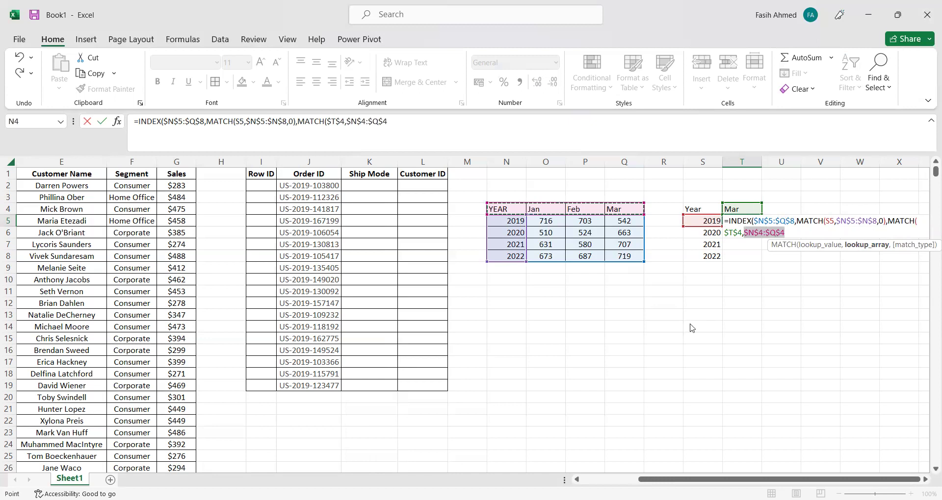
key("Return")
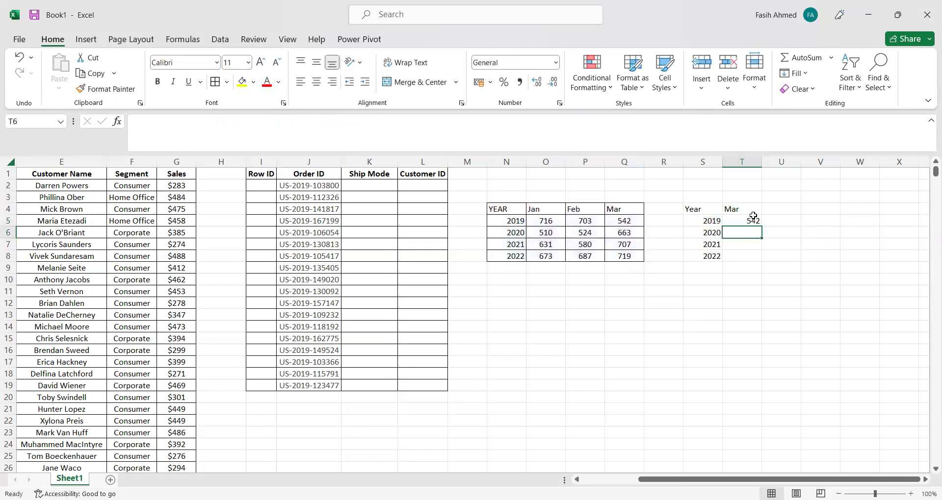
- Fill the T5 formula down to T8 and check results against the table's Mar column
left_click(753, 216)
double_click(762, 227)
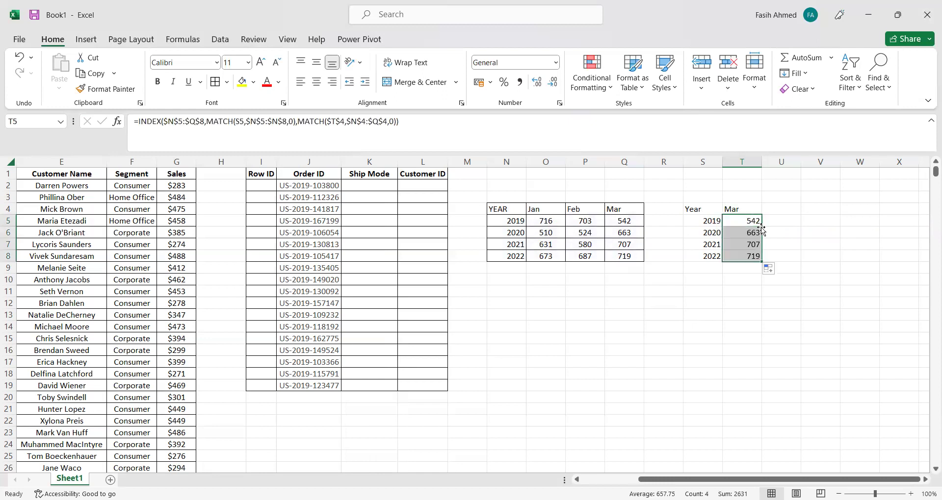
left_click(771, 224)
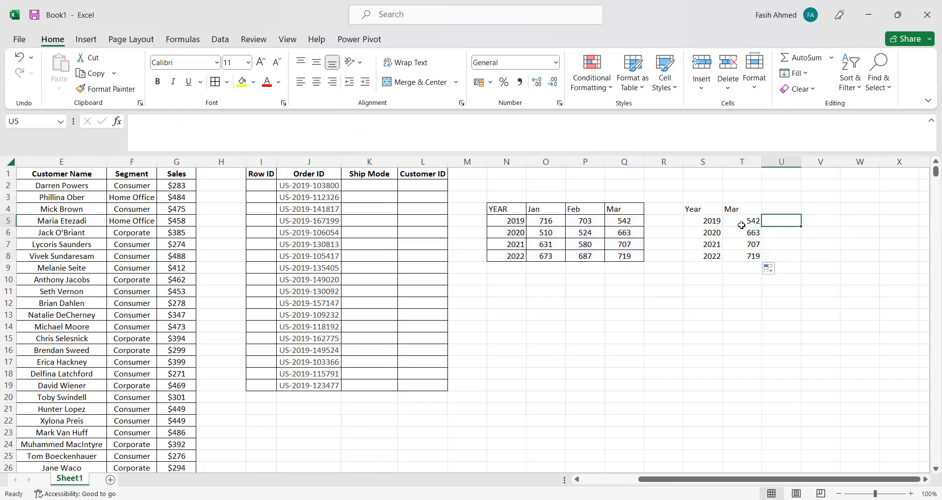
left_click(630, 220)
left_click(629, 236)
left_click(627, 241)
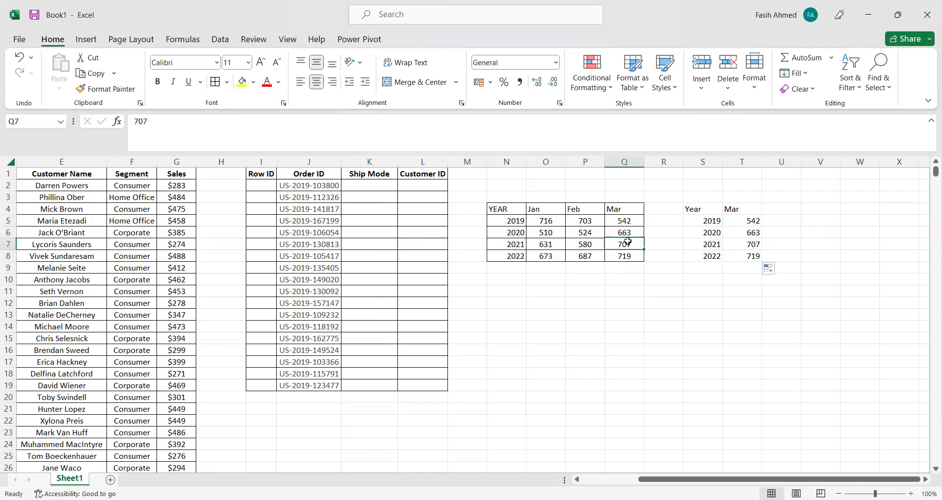
left_click(628, 253)
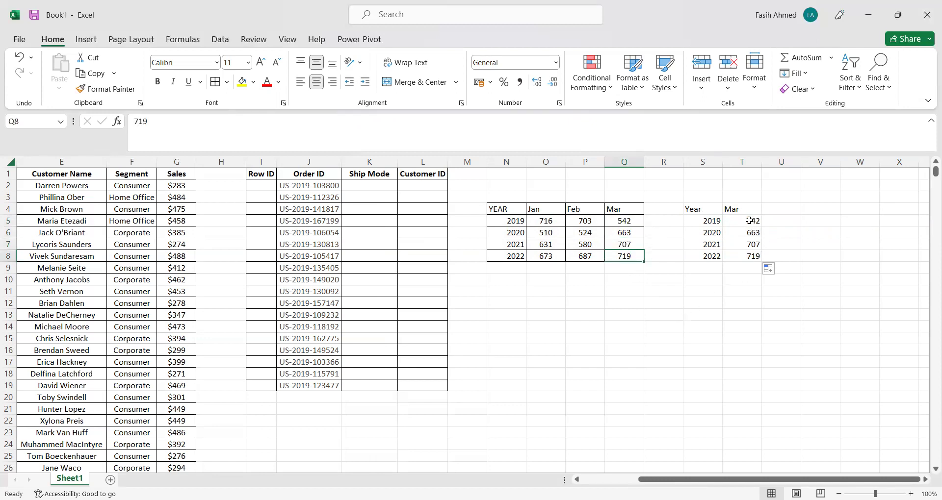
left_click_drag(749, 221, 750, 256)
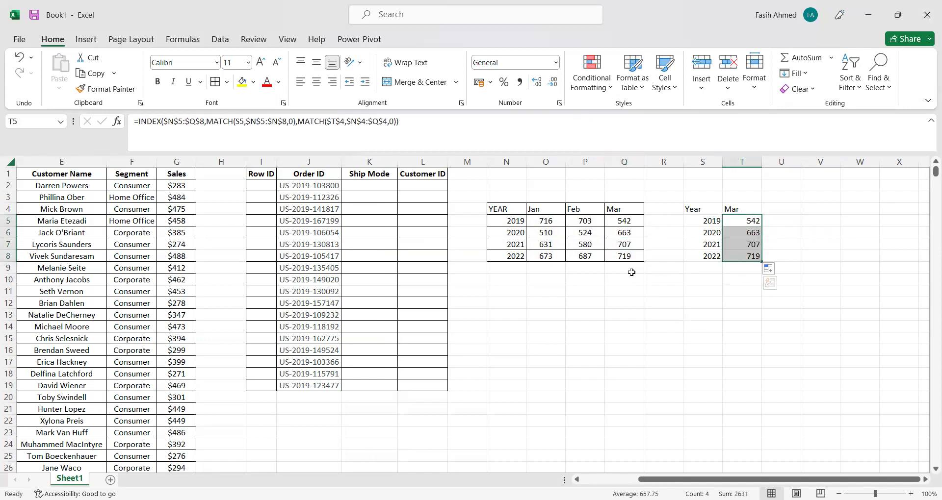
- Change the lookup month in T4 to Feb, then Jan, giving 716, 510, 631, 673
left_click(741, 211)
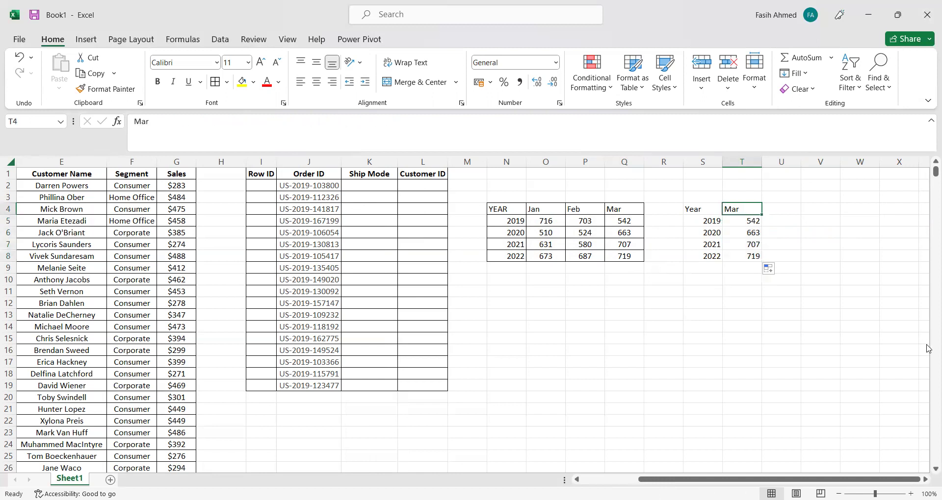
type("F")
type("eb")
key("Return")
key("Up")
type("Jan")
key("Return")
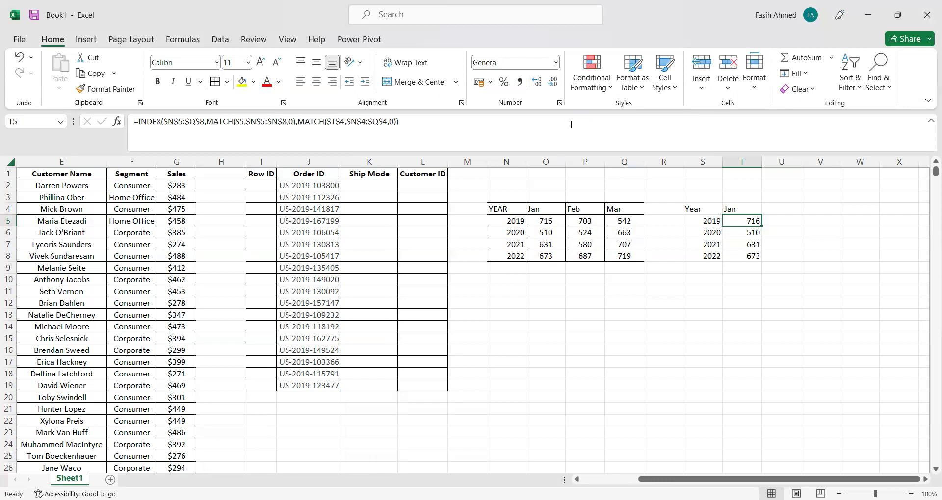
- Review the order data table's headers and Order IDs, ending in Ship Mode cell K2
left_click(381, 187)
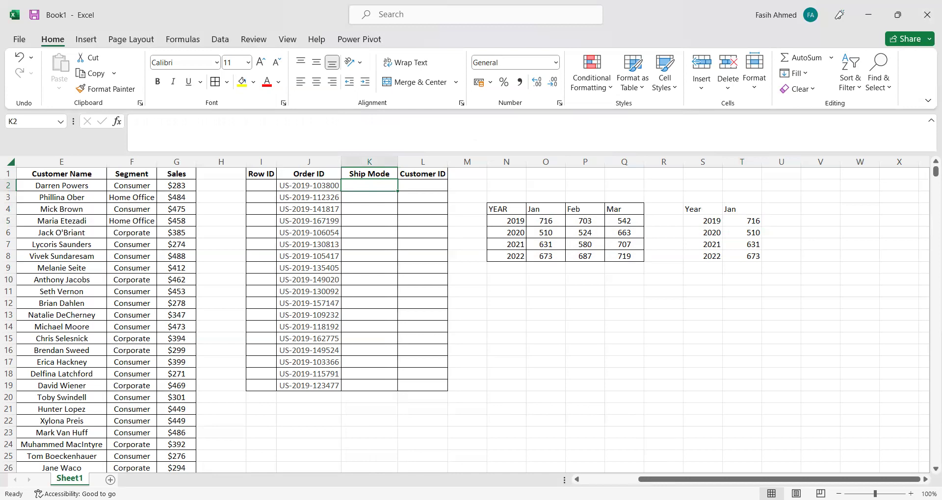
left_click_drag(657, 479, 601, 480)
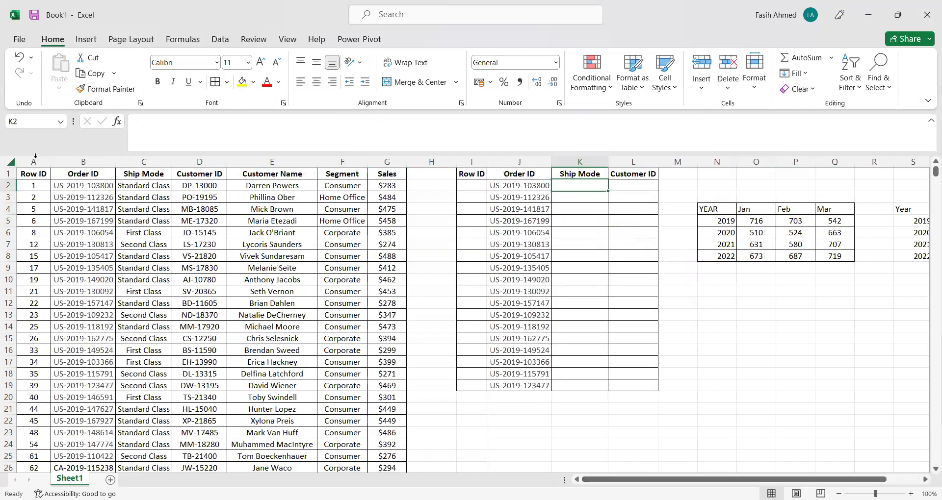
left_click_drag(35, 172, 331, 364)
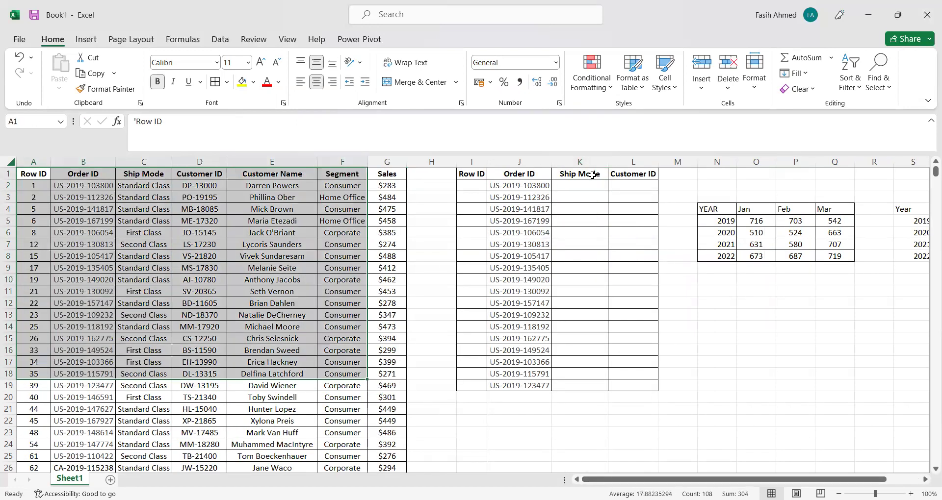
left_click(580, 174)
left_click(635, 174)
left_click(565, 189)
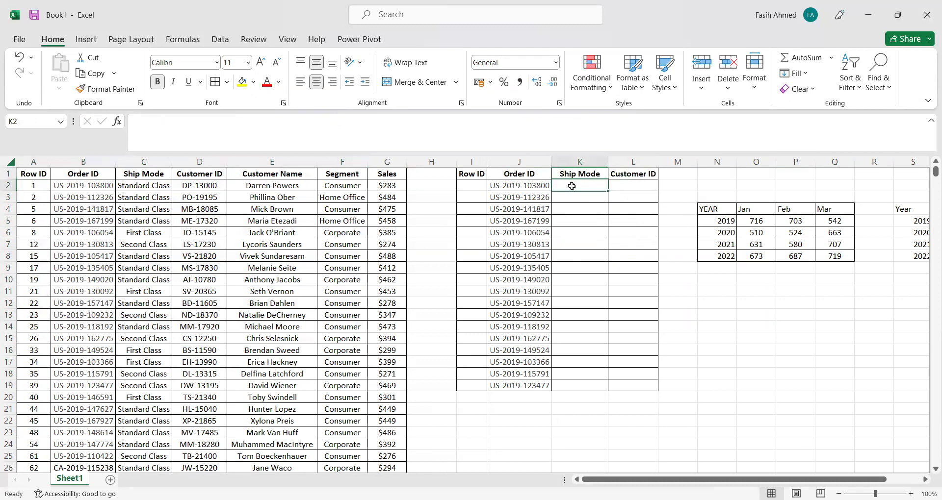
left_click(472, 175)
left_click(521, 191)
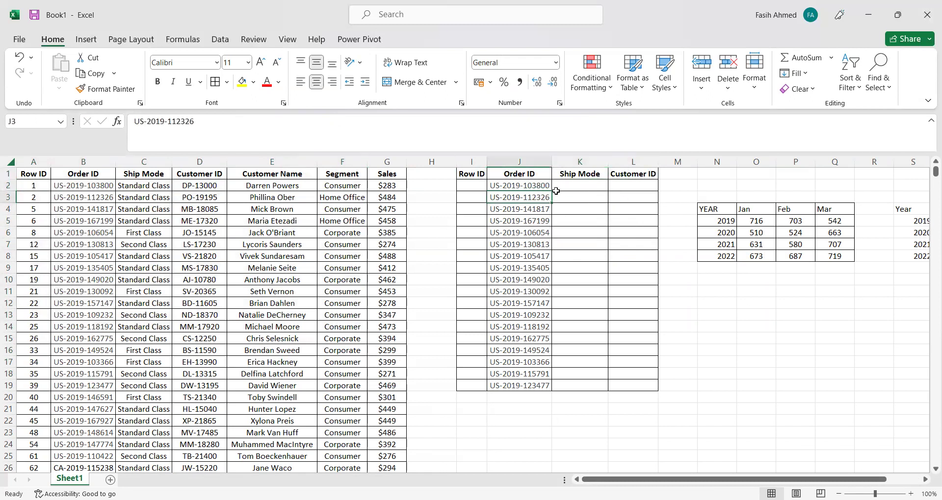
left_click(569, 185)
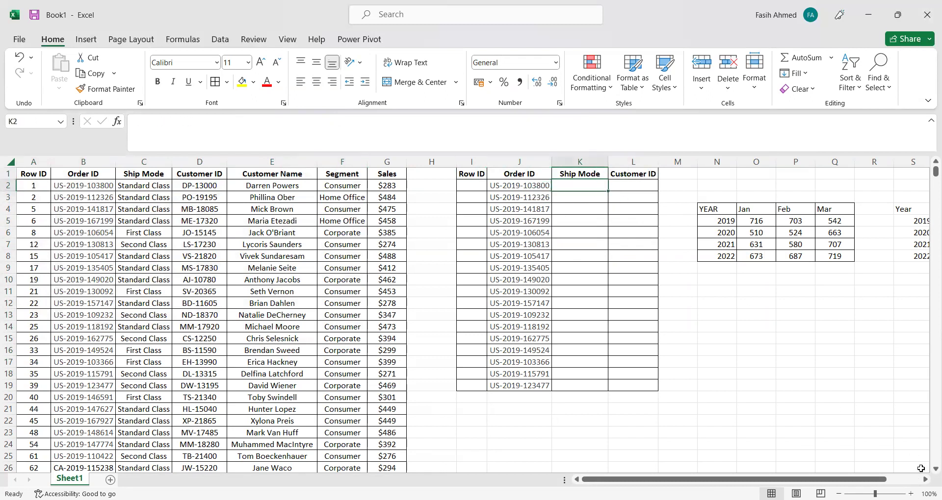
left_click(473, 186)
left_click(575, 183)
- In K2, start =INDEX over the absolute data range $A$2:$G$5112
type("=inded")
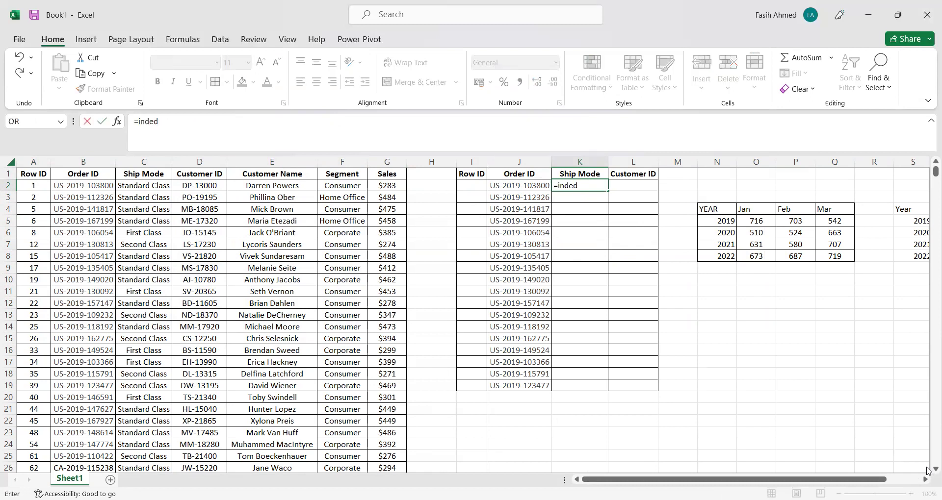
key("BackSpace")
key("Tab")
left_click(38, 186)
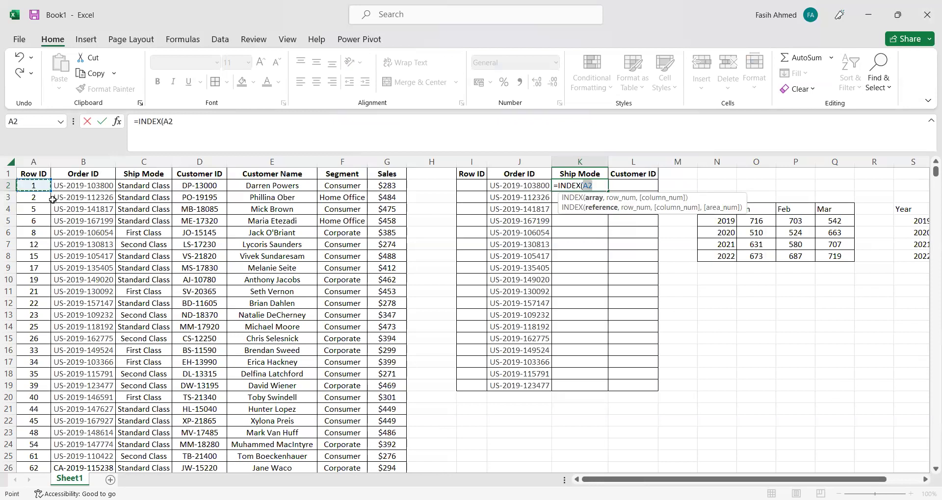
key("ctrl+shift+Right")
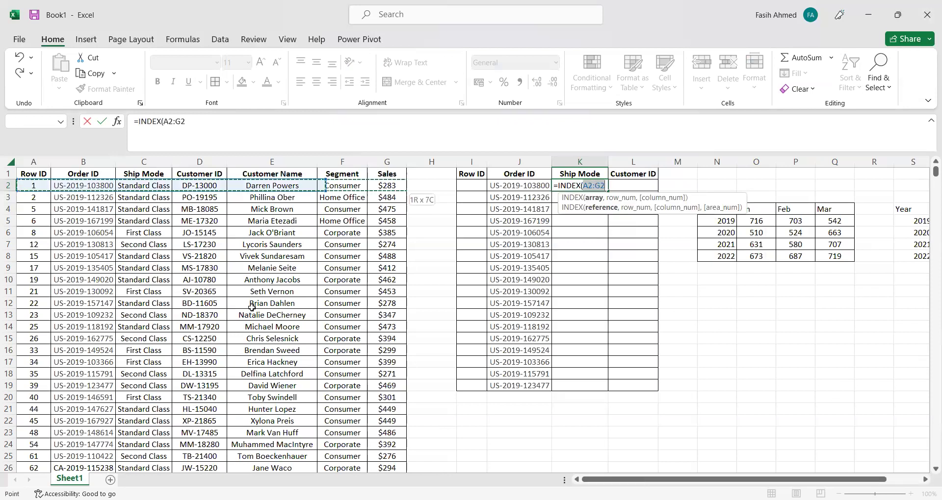
key("ctrl+shift+Down")
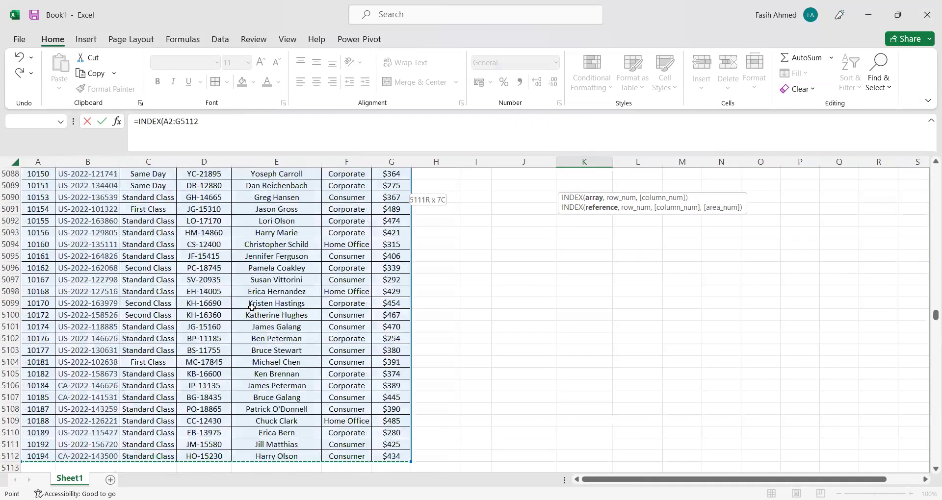
key("F4")
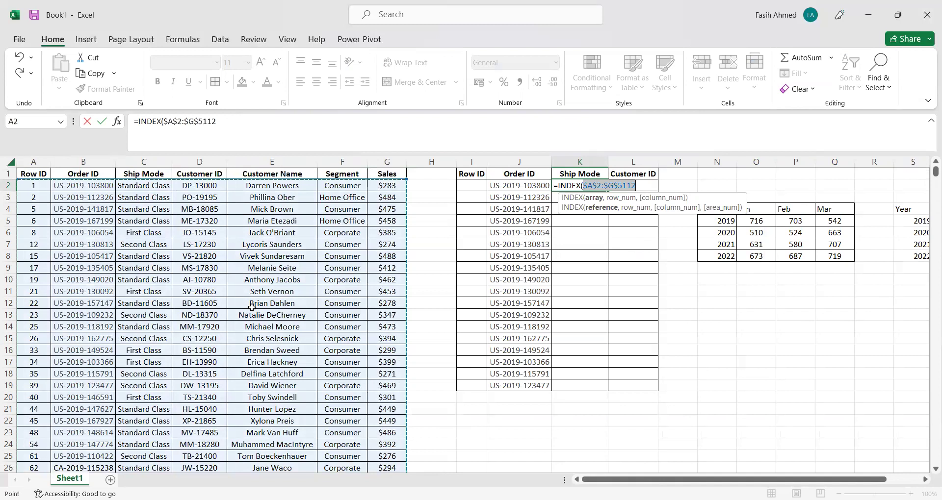
- Add MATCH($J2,$B$2:$B$5112,0) as the row and begin a column MATCH on header K1
type(",")
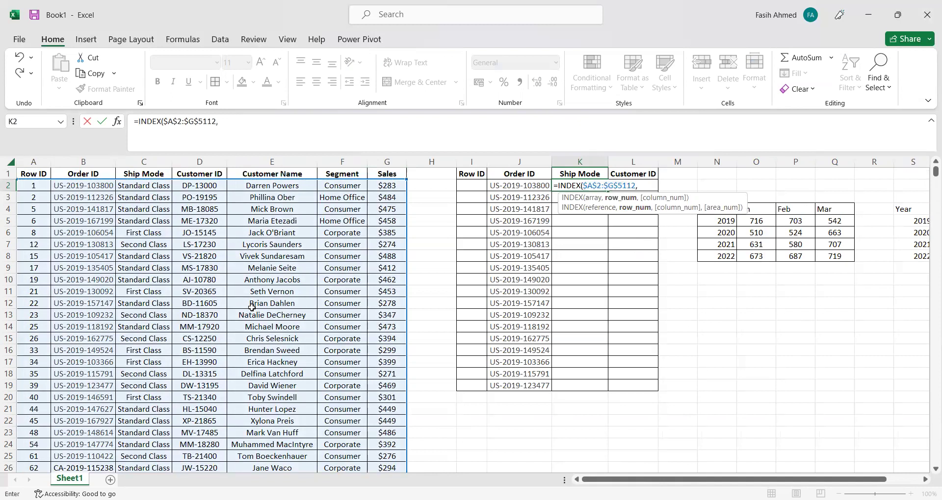
type("MATCH(")
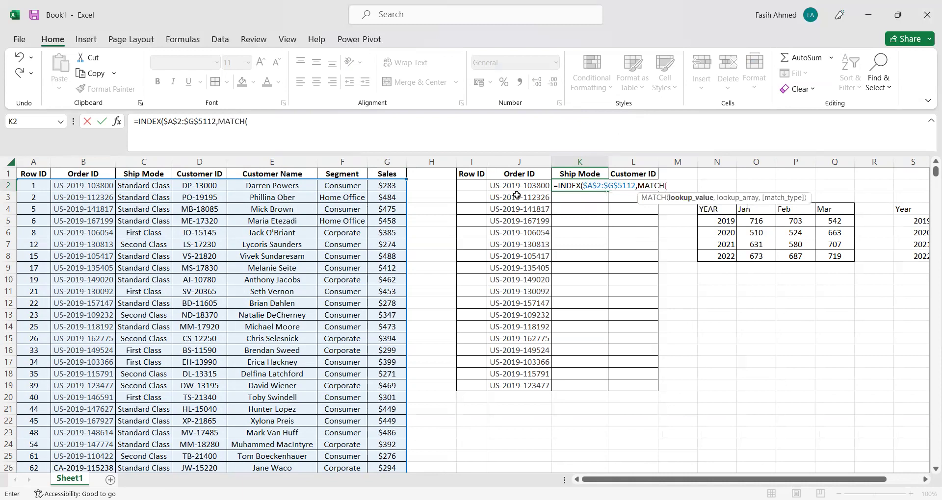
left_click(514, 186)
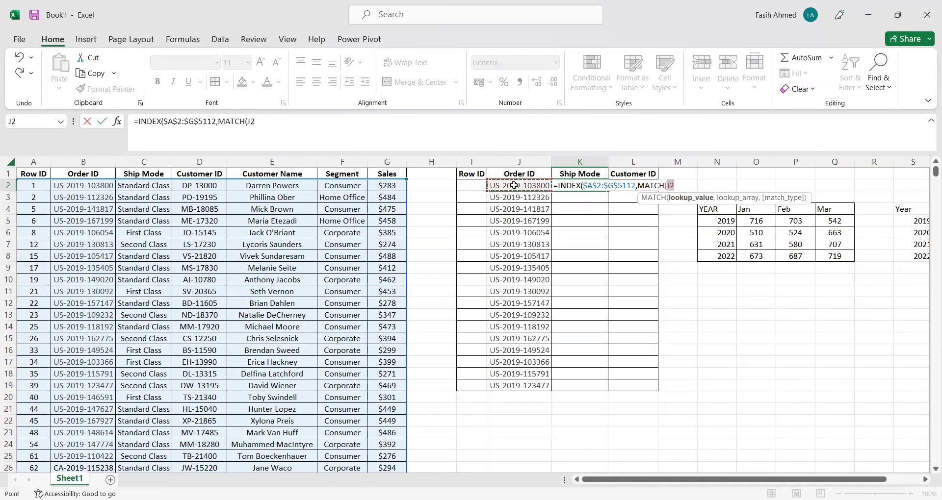
key("F4")
key("F4")
key("F4")
type("$J2,")
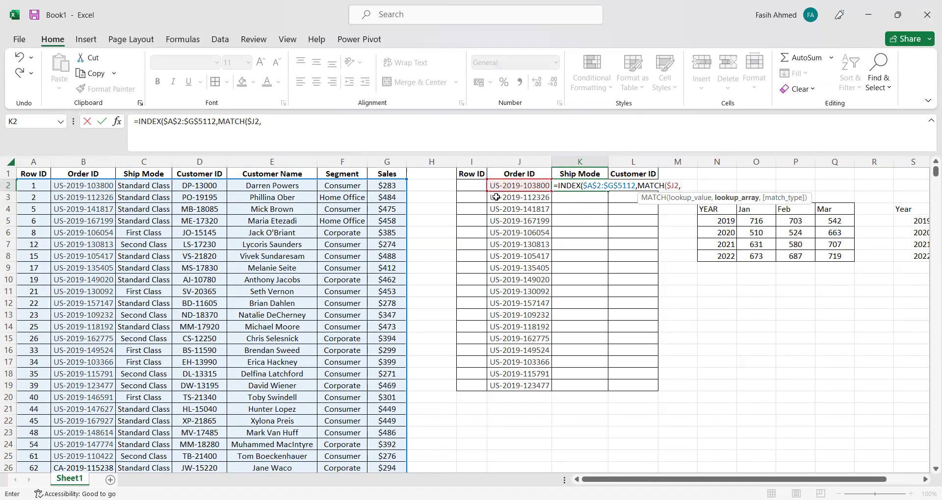
left_click(91, 187)
key("ctrl+shift+Down")
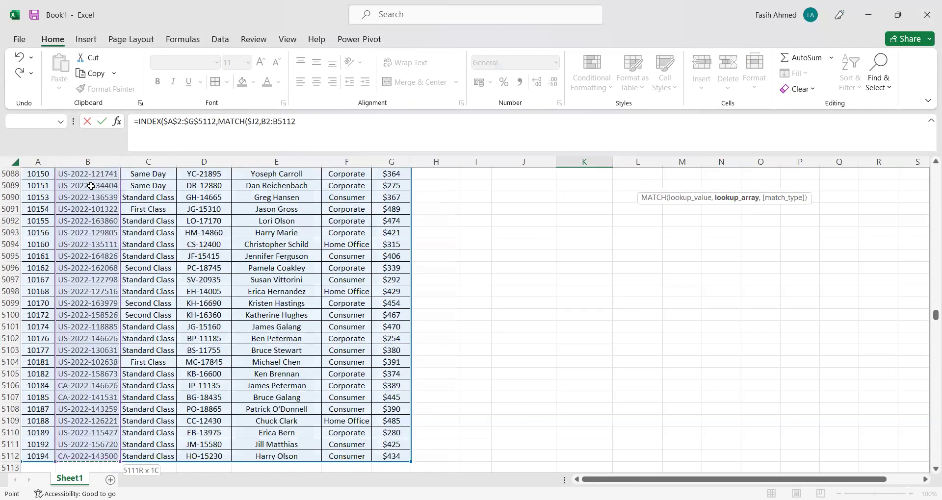
key("F4")
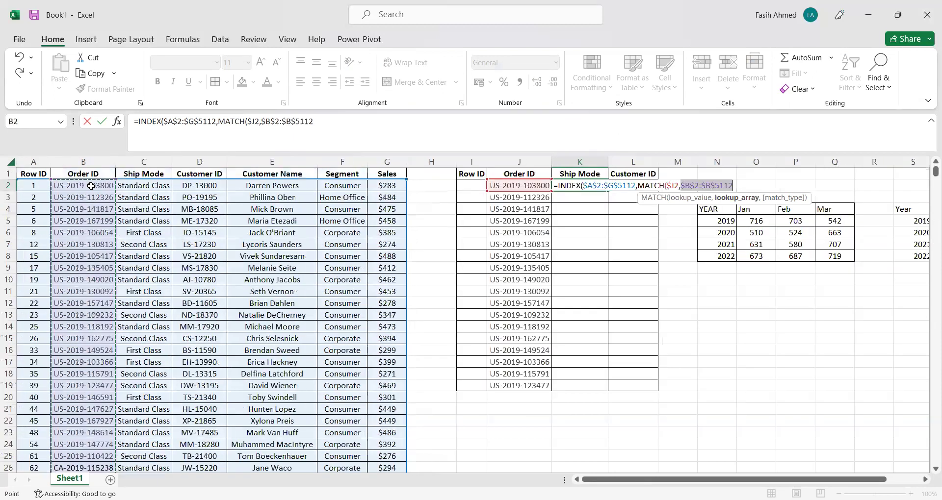
type(",0")
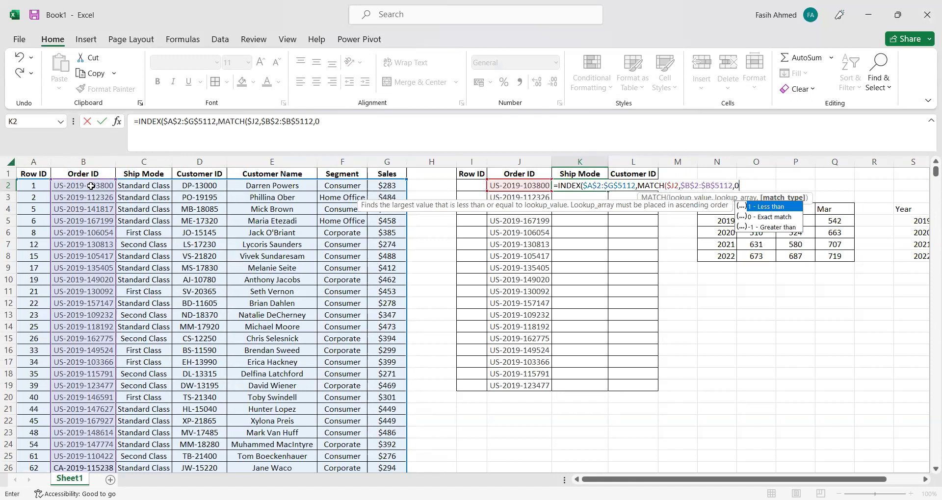
type("),")
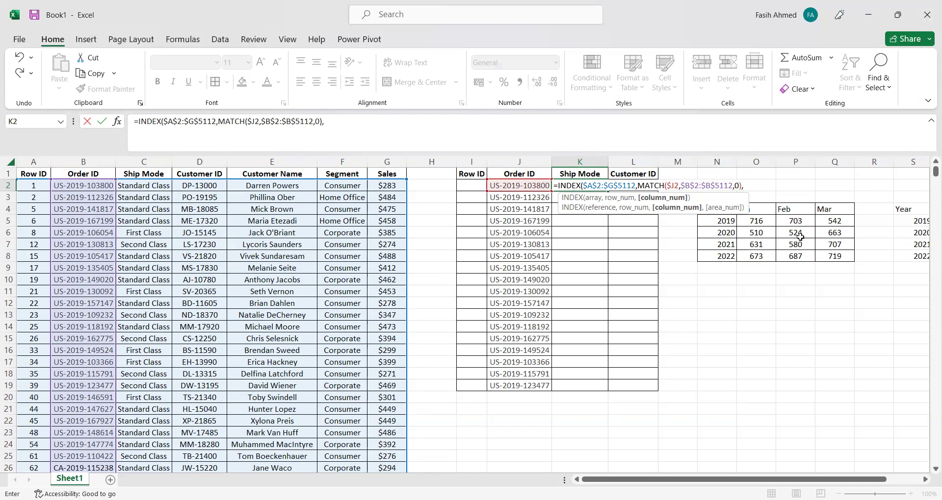
type("MATCH(")
left_click(592, 174)
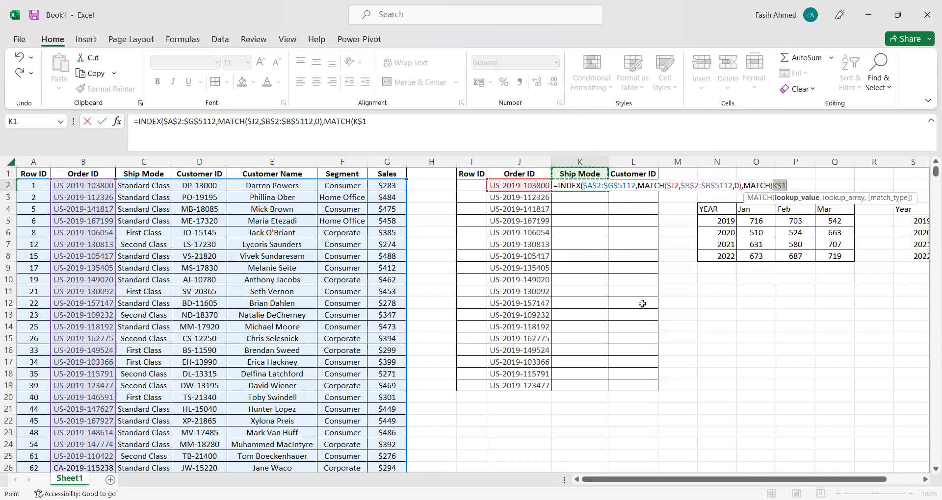
- Finish the K2 formula with absolute header range $A$1:$G$1 and match type 0, returning Standard Class
left_click(786, 185)
type(",")
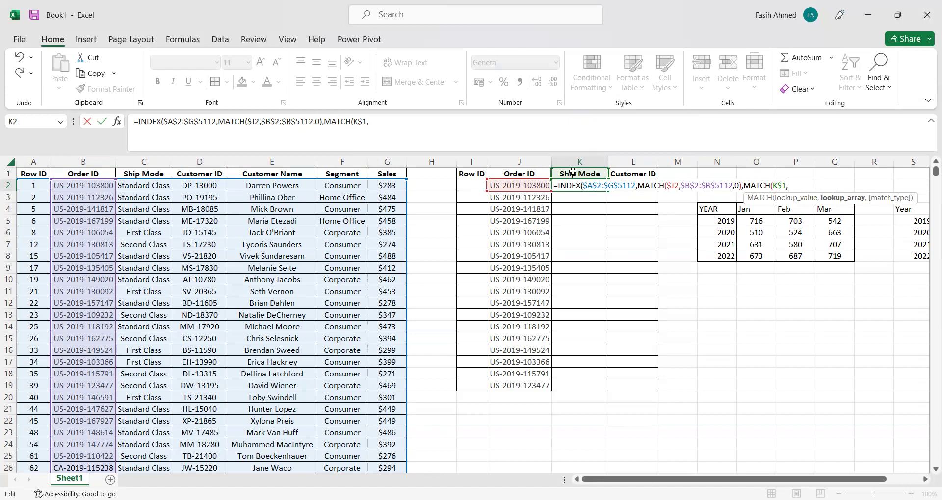
left_click(35, 170)
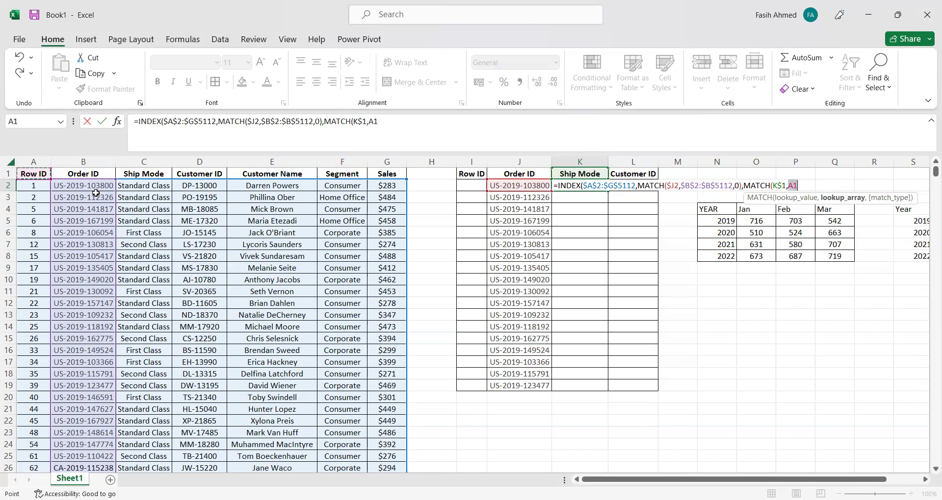
key("shift+Right")
key("shift+Right")
key("shift+Right")
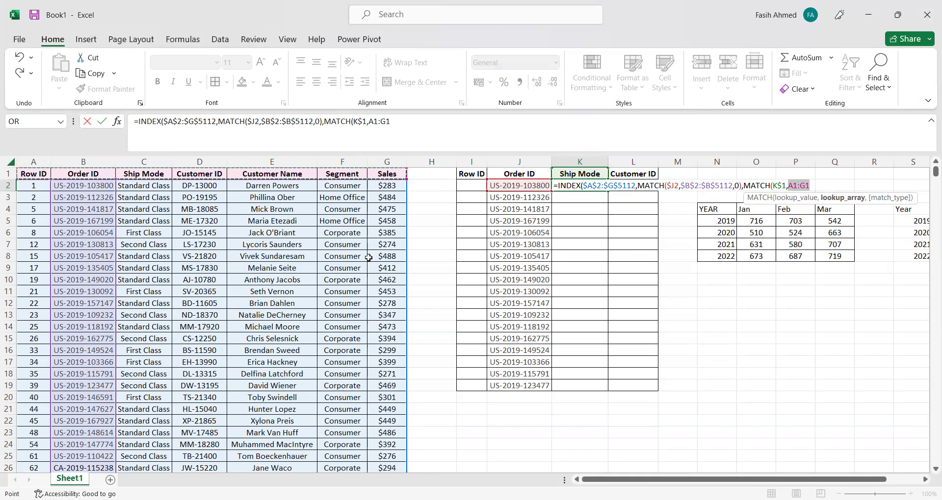
key("F4")
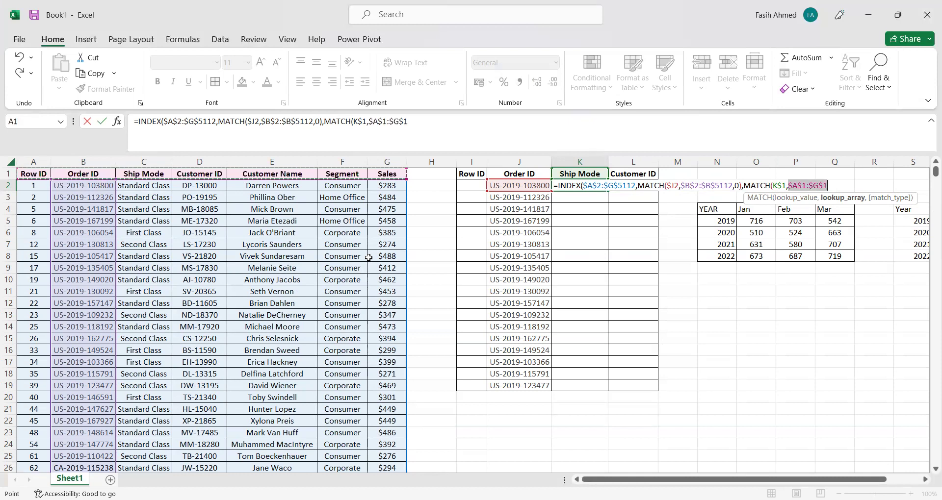
type(",0")
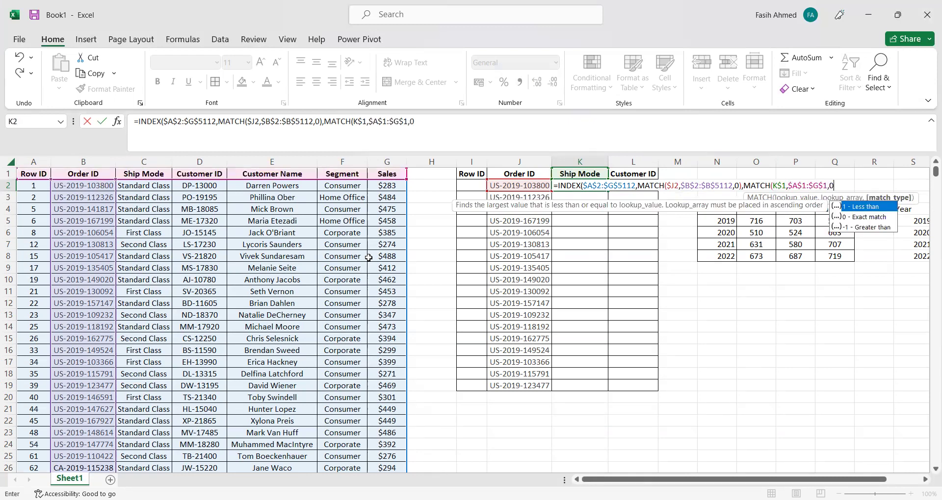
type(")")
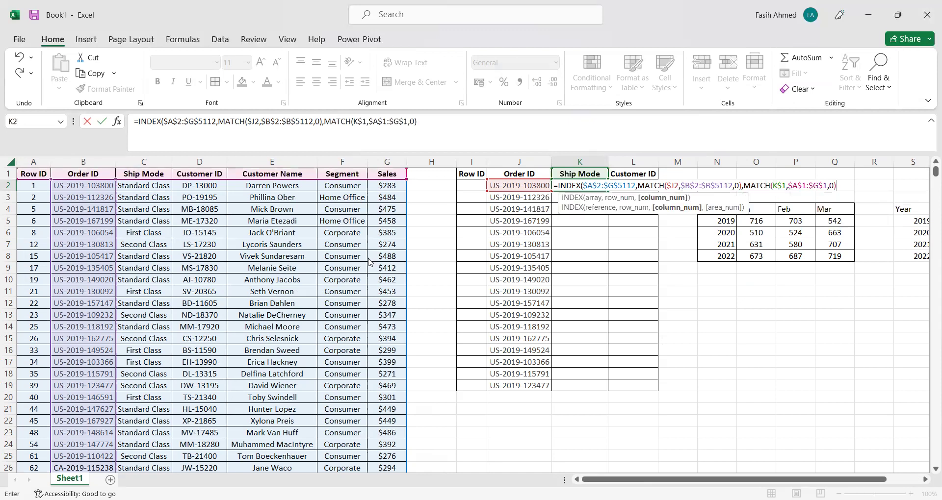
key("Return")
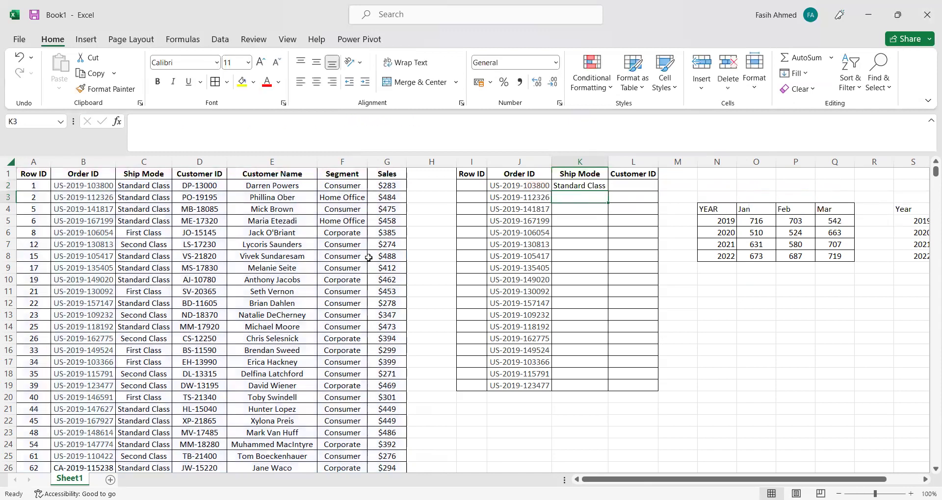
- Fill the K2 lookup formula right into L2 and copy it into I2
key("Up")
key("shift+Right")
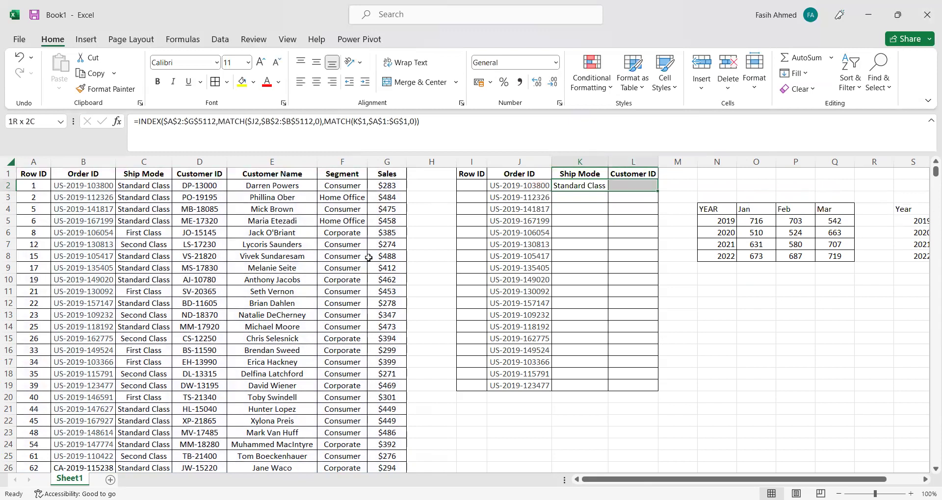
key("ctrl+r")
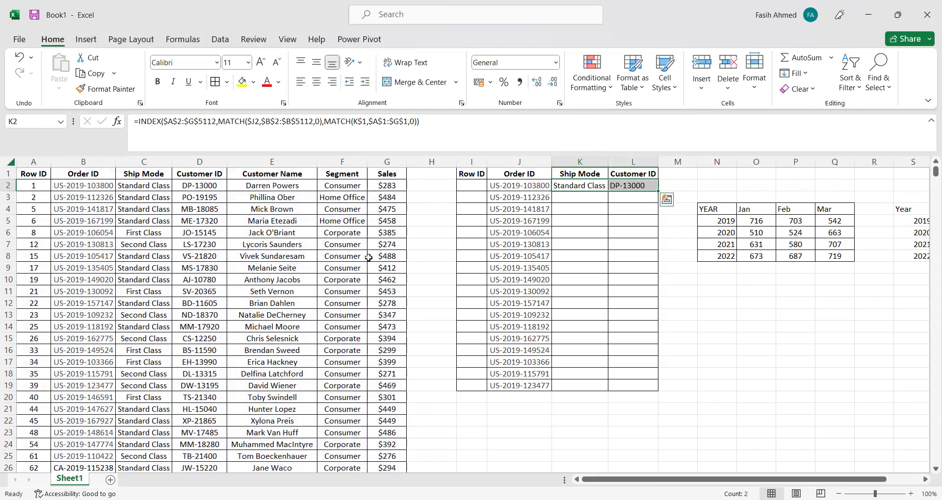
key("shift+Left")
key("ctrl+c")
key("Left")
- Fill the Row ID lookup formula down from I2 to I19
key("Left")
key("ctrl+v")
key("Right")
key("Right")
key("Left")
key("Left")
key("Right")
key("ctrl+Down")
key("Left")
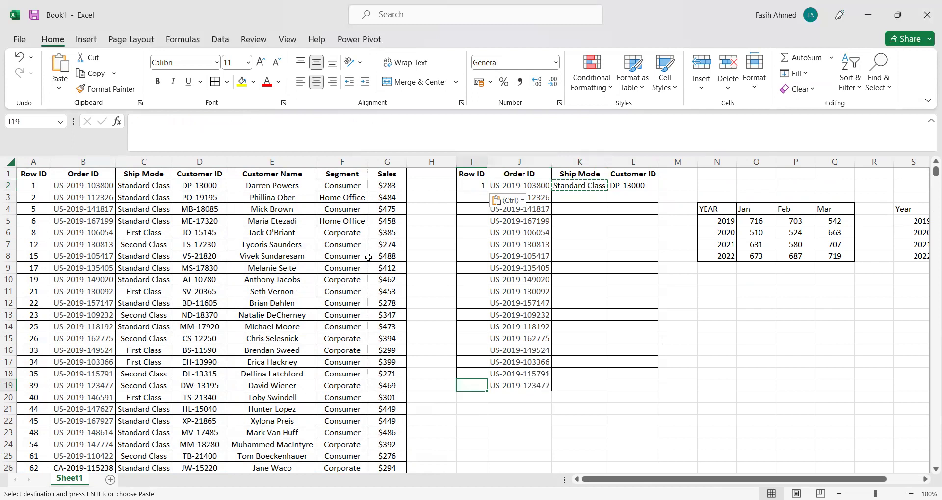
key("ctrl+shift+Up")
key("Return")
- Fill the Ship Mode and Customer ID formulas down through K2:L19
key("Right")
key("Right")
key("shift+Right")
key("ctrl+shift+Up")
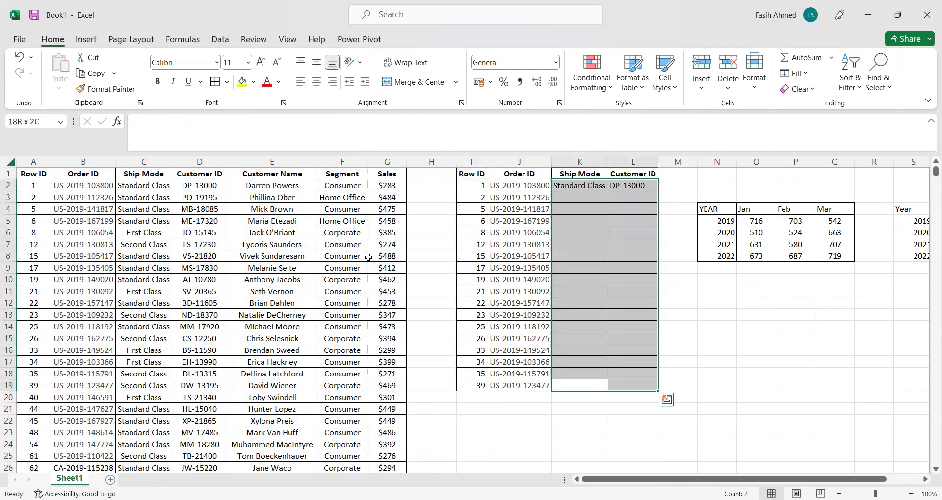
key("ctrl+d")
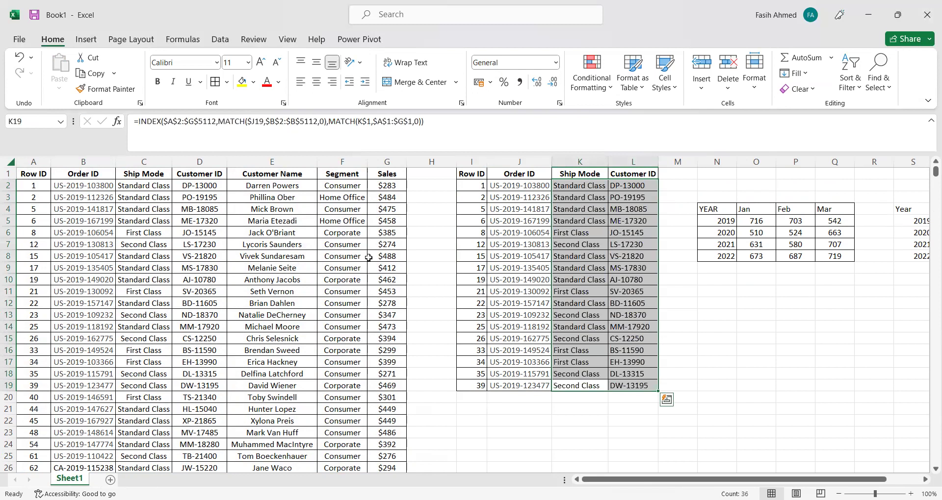
left_click(540, 190)
left_click(531, 232)
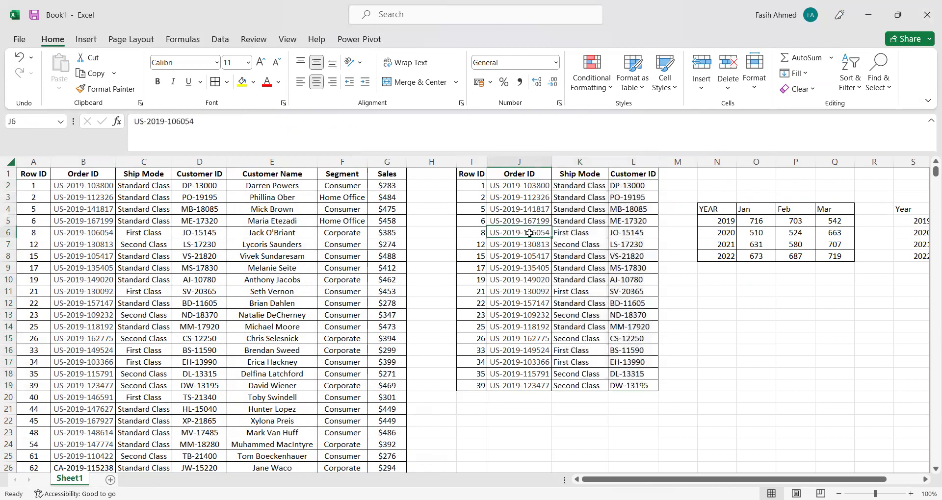
key("ctrl+c")
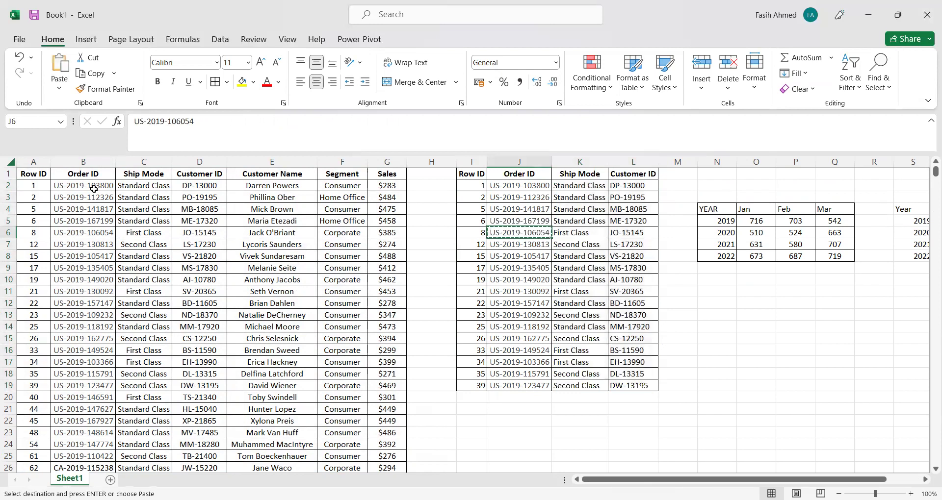
left_click(99, 158)
key("ctrl+d")
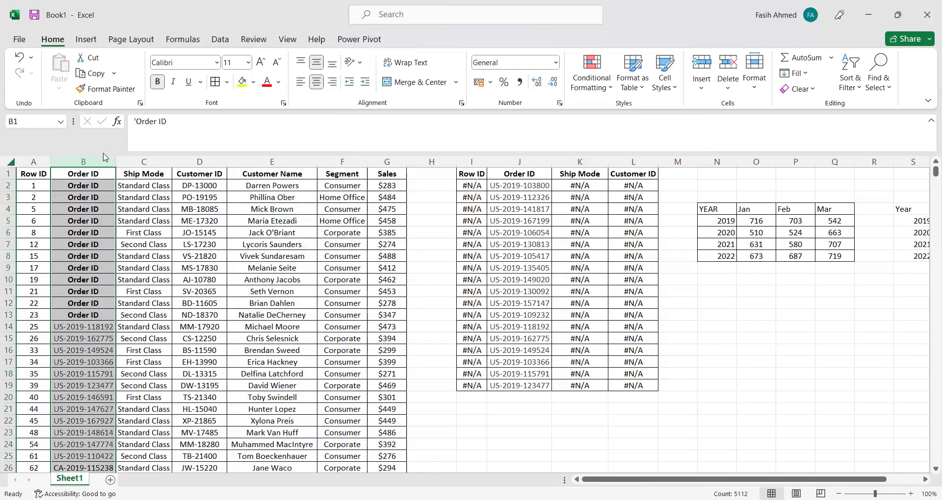
key("ctrl+z")
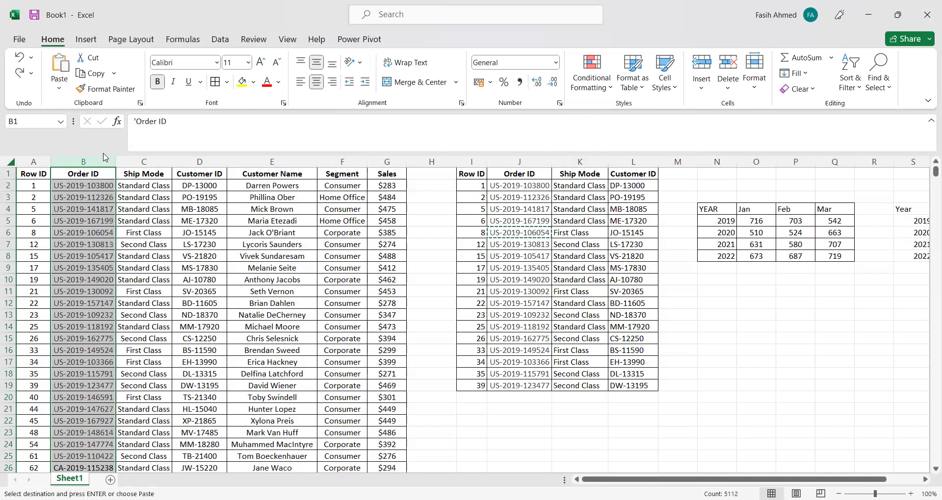
key("ctrl+f")
key("ctrl+v")
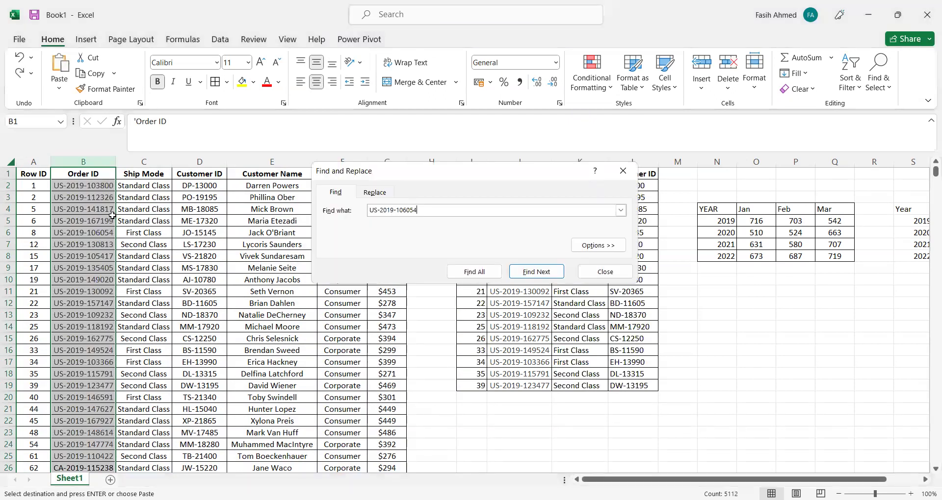
key("Return")
key("Escape")
key("Right")
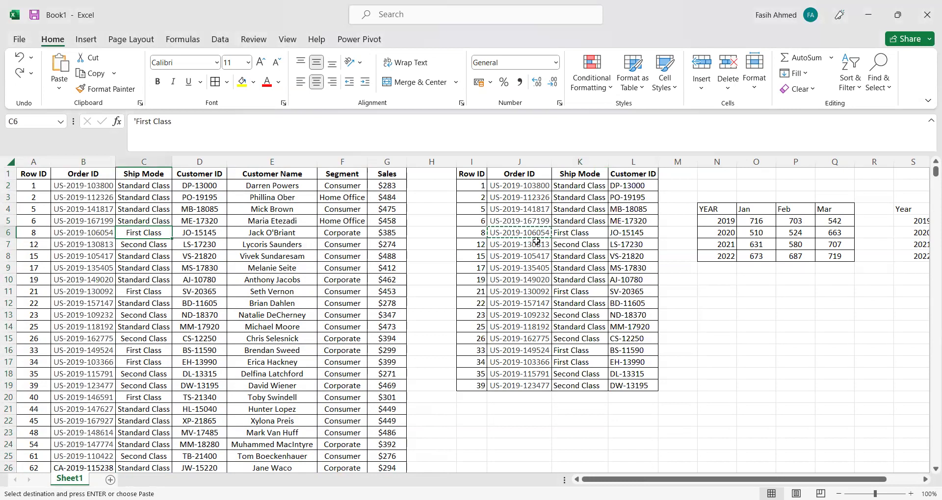
- Compare the row 6 lookup results with the source Customer ID and Row ID 8
left_click(591, 232)
left_click(649, 234)
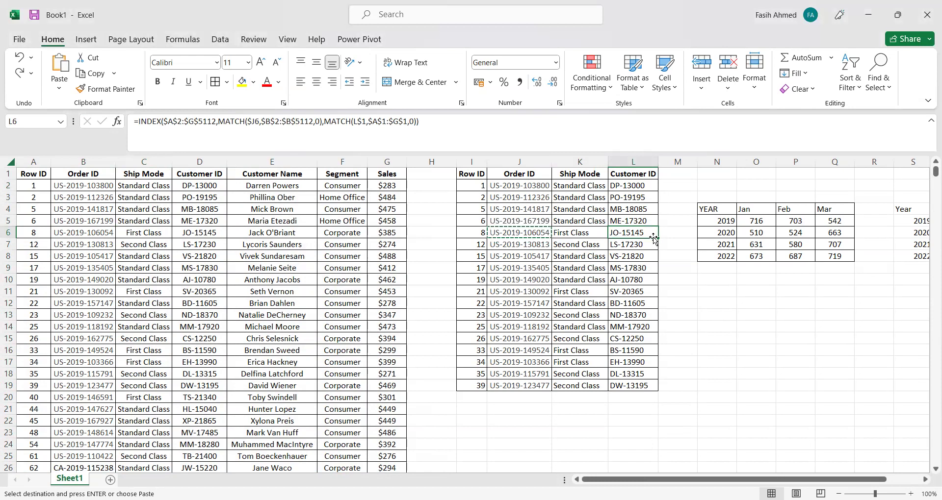
left_click(202, 234)
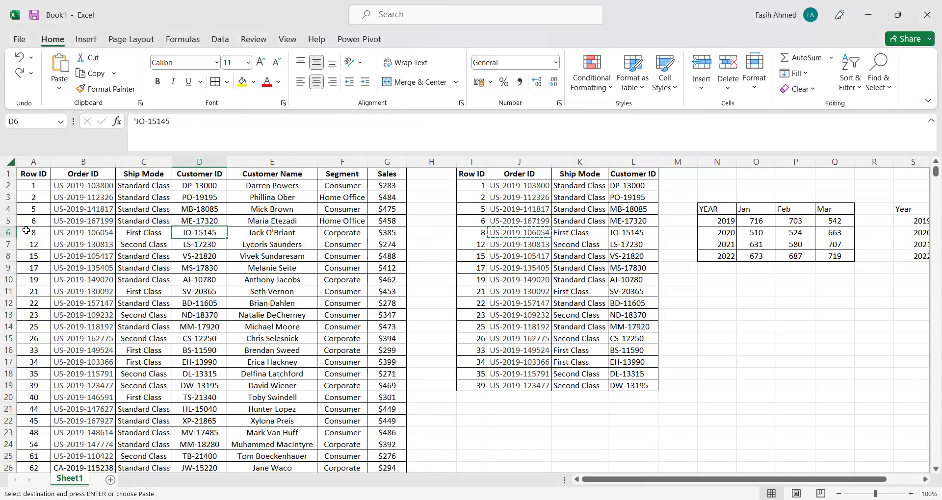
left_click(478, 233)
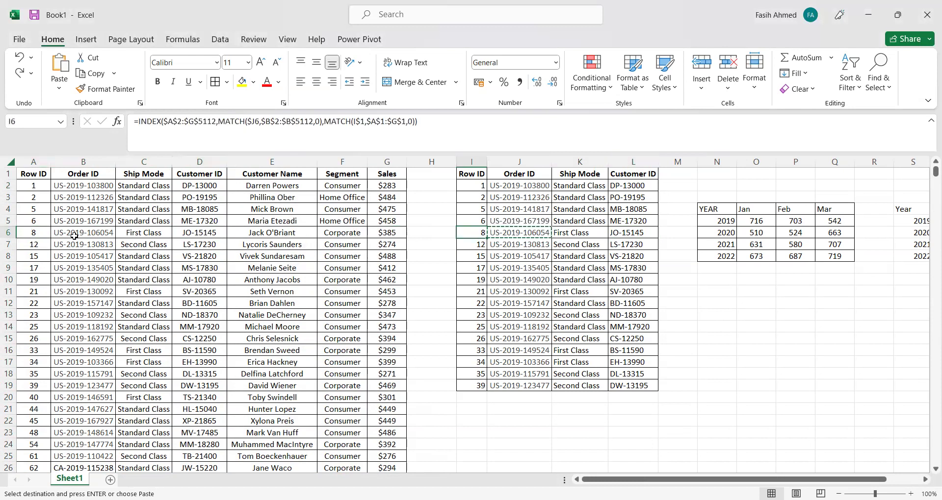
left_click(39, 233)
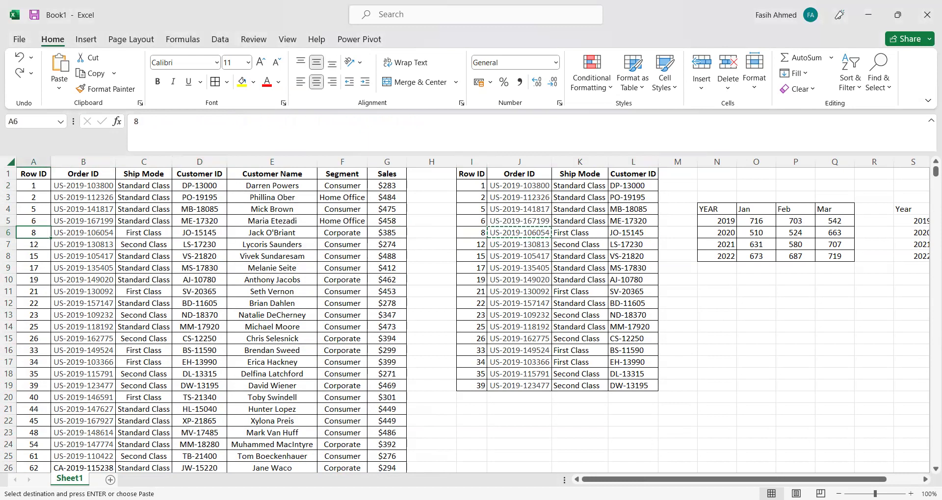
- Change source Row ID 8 to 9 to test the lookup, then undo it
left_click(459, 231)
left_click(33, 232)
type("9")
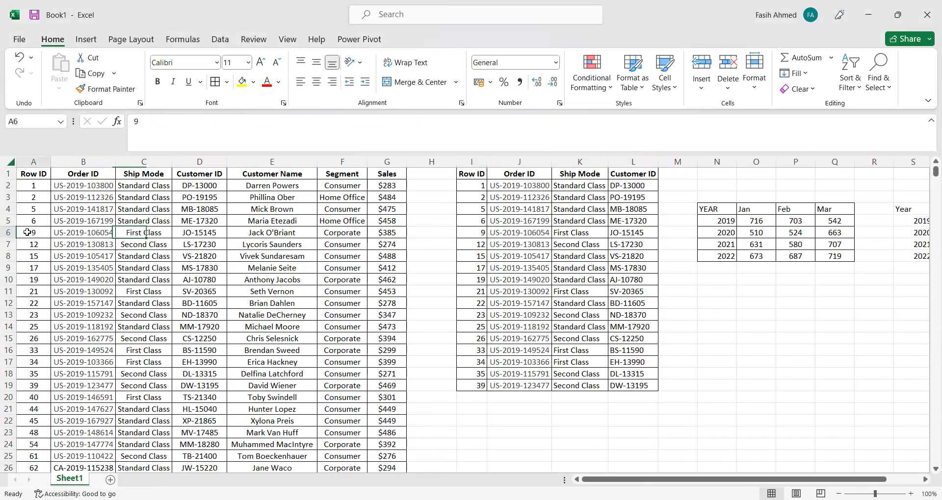
key("ctrl+Return")
key("ctrl+z")
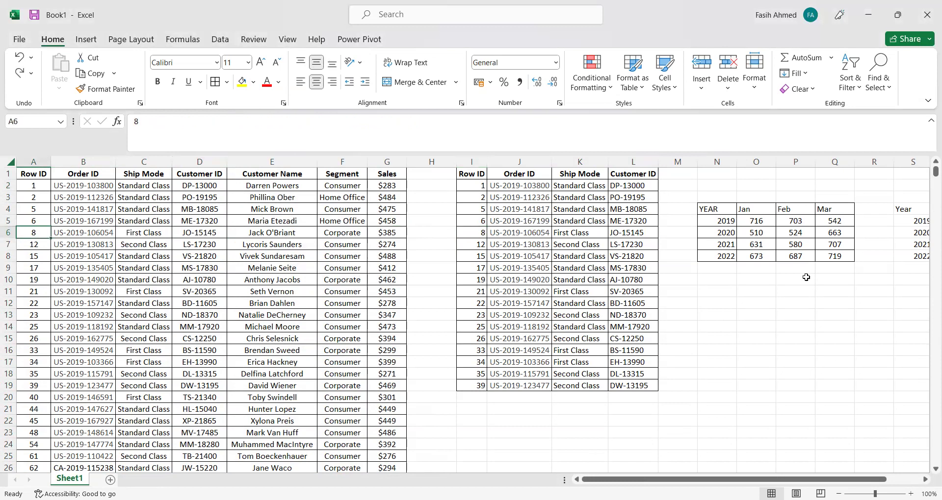
left_click(584, 175)
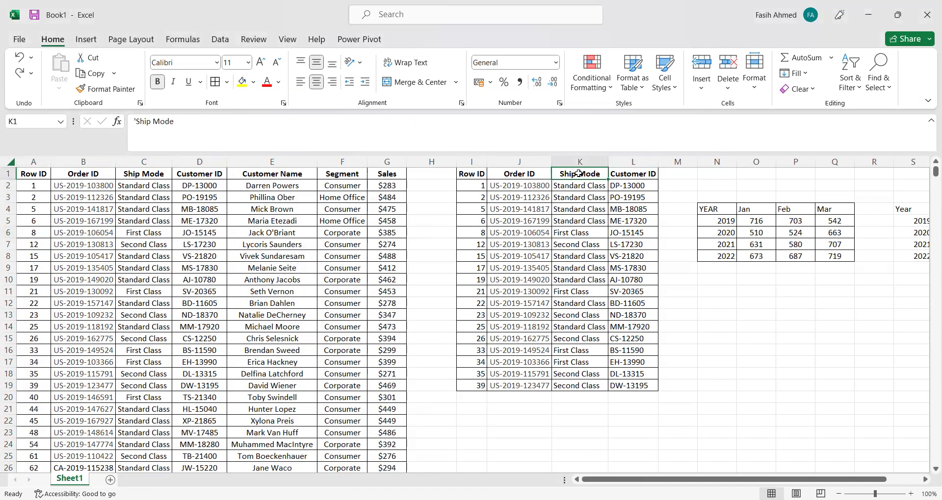
- Rename the lookup table's K1 header to Segment
left_click(350, 177)
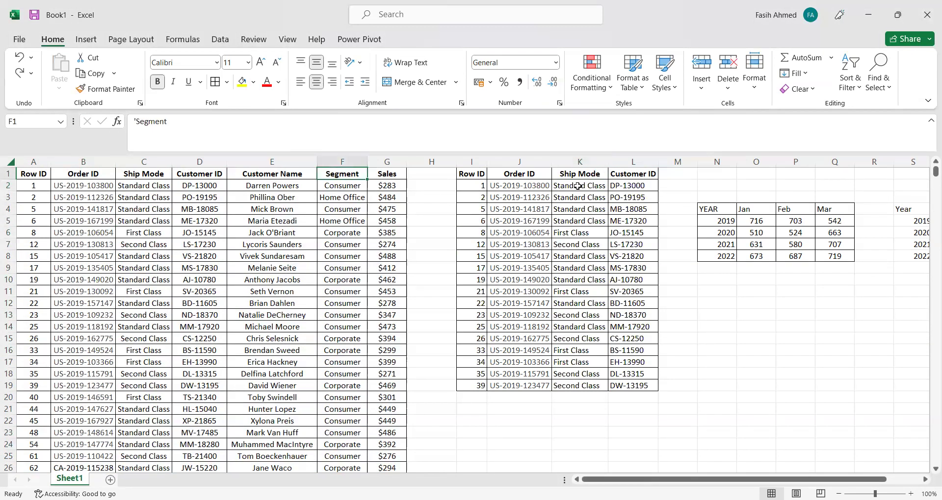
left_click(591, 173)
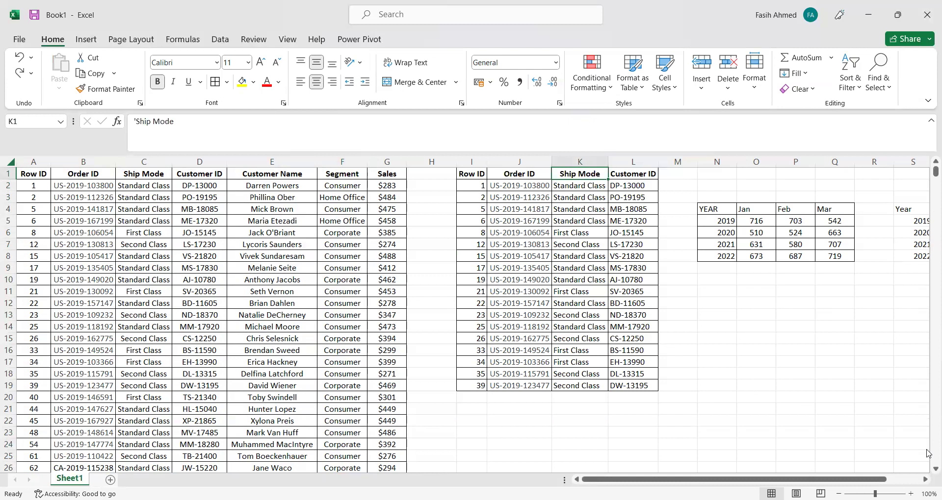
type("Segme")
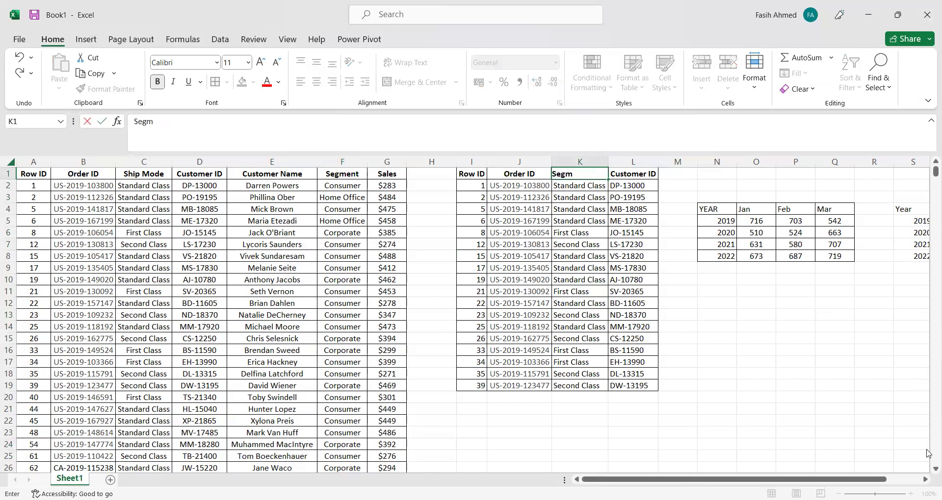
type("nt")
key("Return")
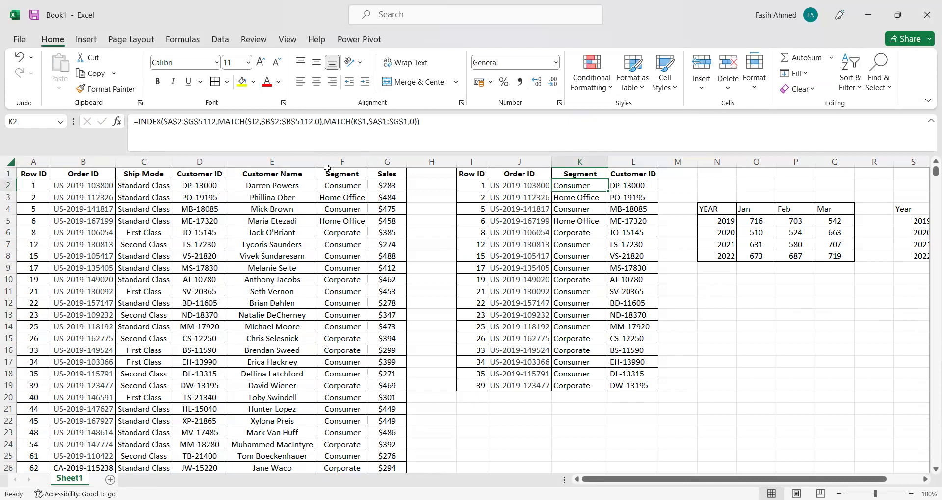
- Copy the Customer Name header into K1 and autofit column K to full names
left_click(242, 172)
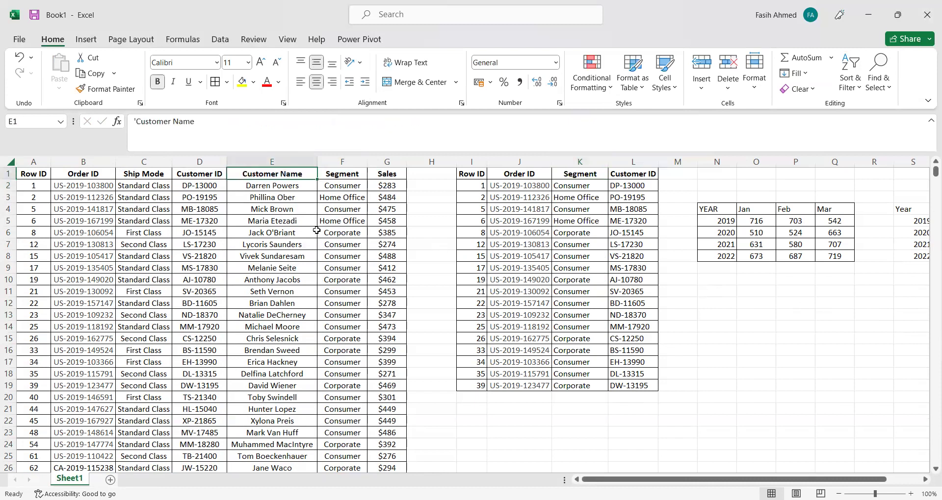
key("ctrl+c")
left_click(580, 173)
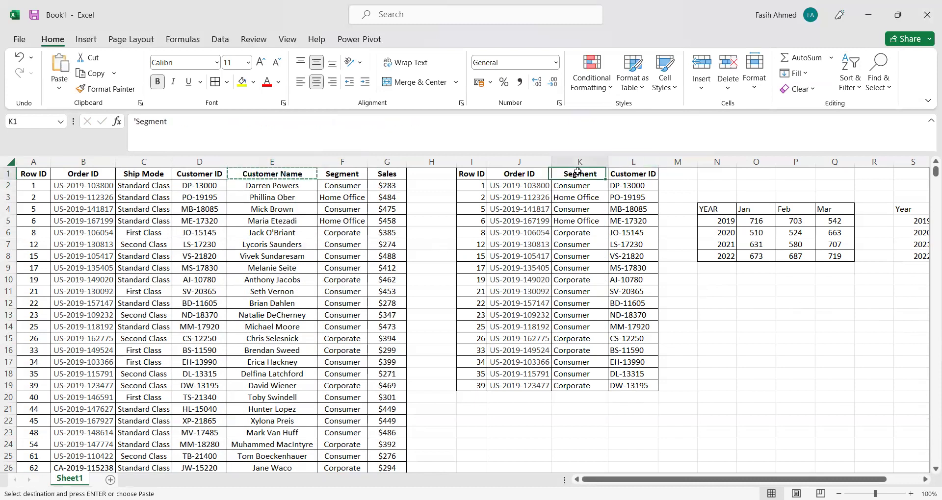
key("ctrl+v")
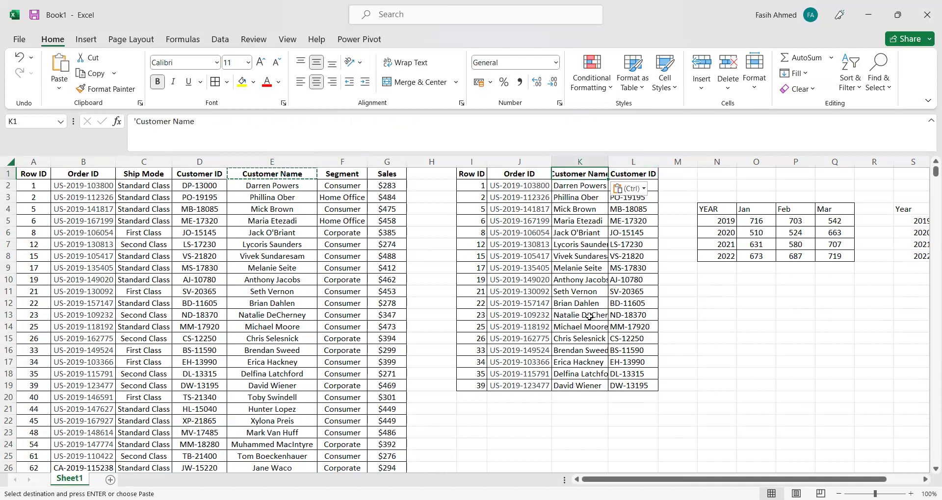
double_click(608, 158)
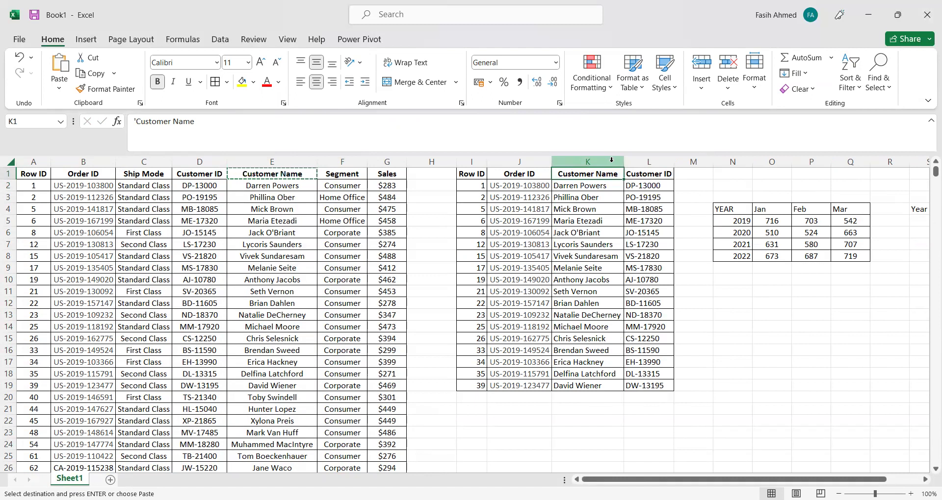
- Add a Sales header in M1 beside the lookup headers
left_click(640, 189)
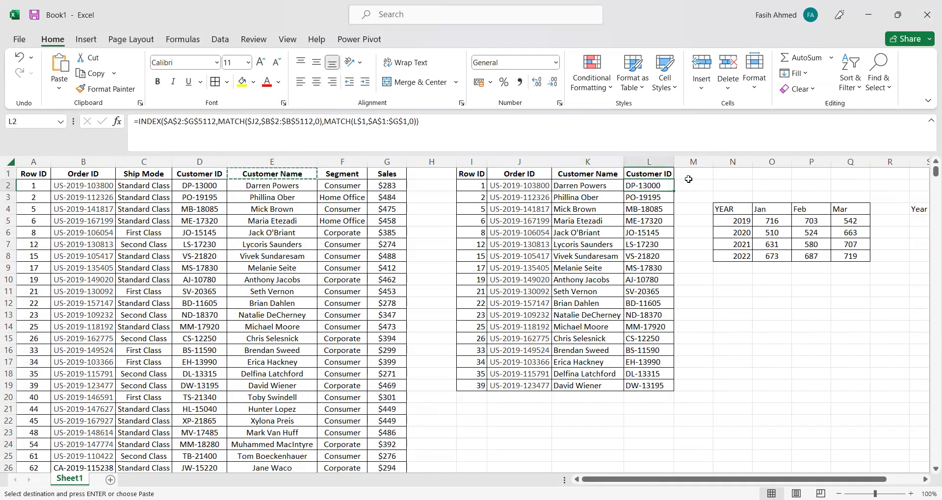
left_click(690, 176)
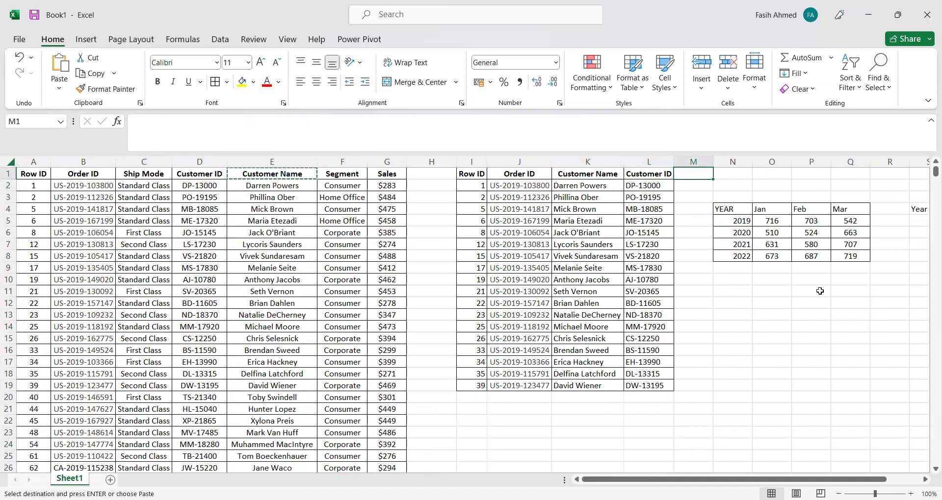
type("Sales")
key("Return")
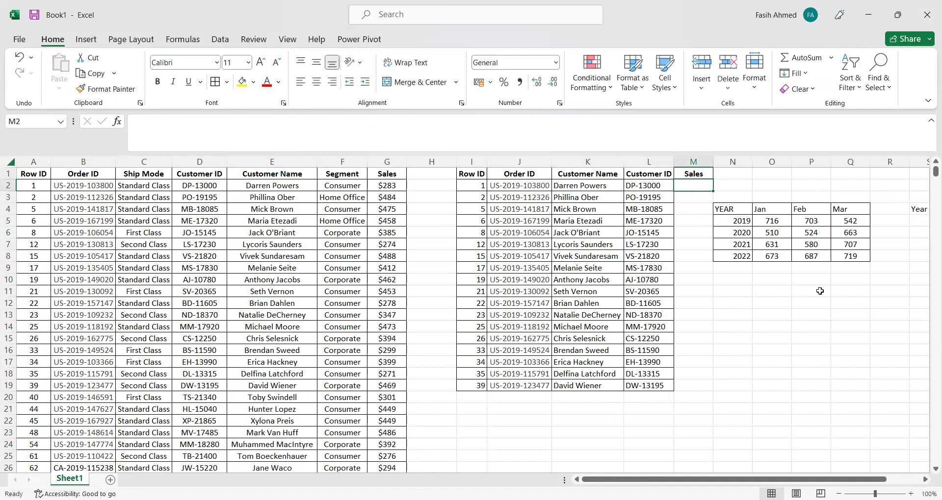
- Fill the lookup formula from L2:L19 right into M2:M19 to return each order's sales
left_click(390, 190)
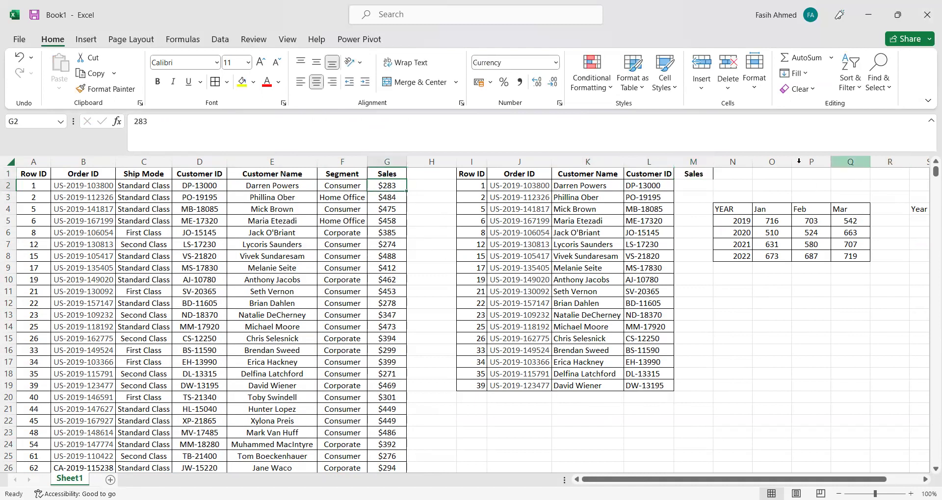
left_click(651, 183)
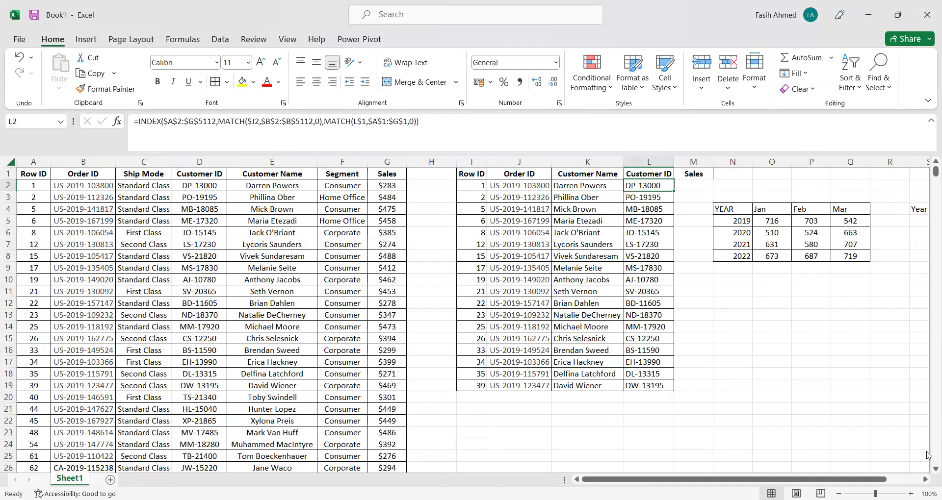
key("ctrl+shift+Down")
key("shift+Right")
key("ctrl+r")
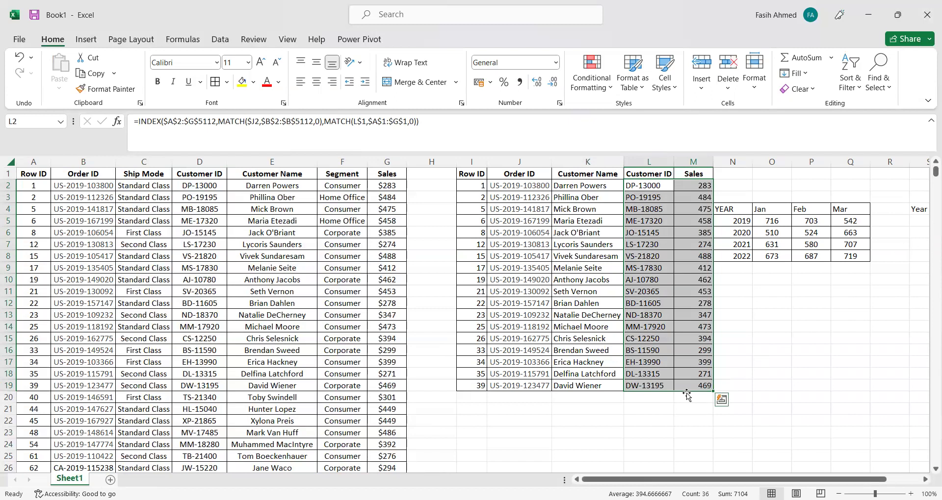
left_click(696, 205)
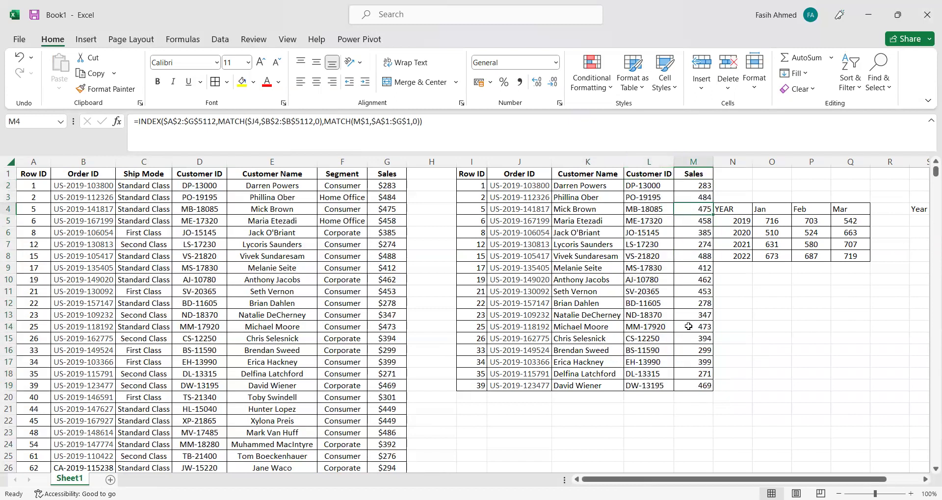